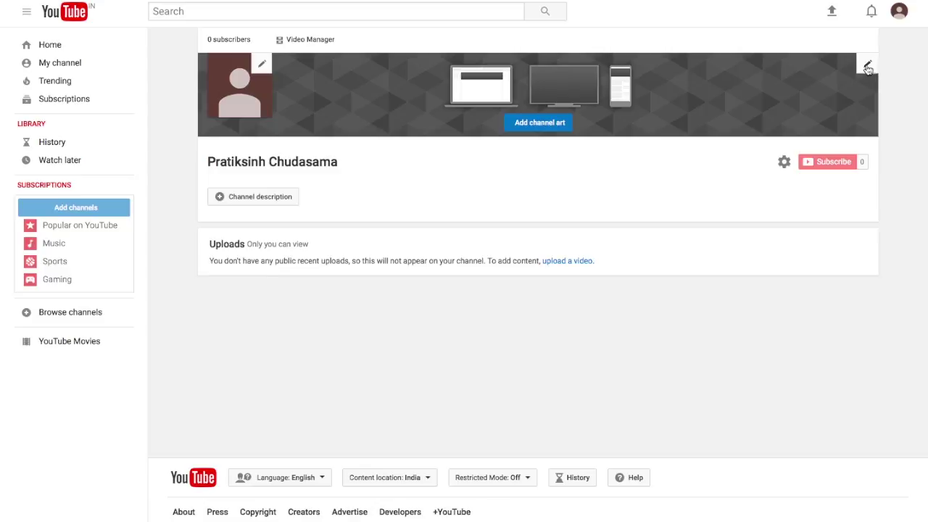
Start editing the channel art on the YouTube channel page.
left_click(867, 66)
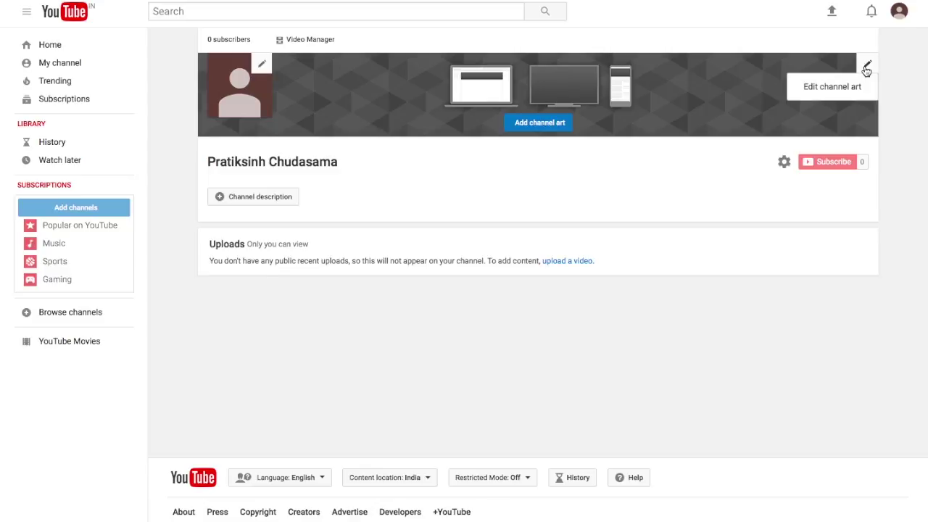
left_click(831, 88)
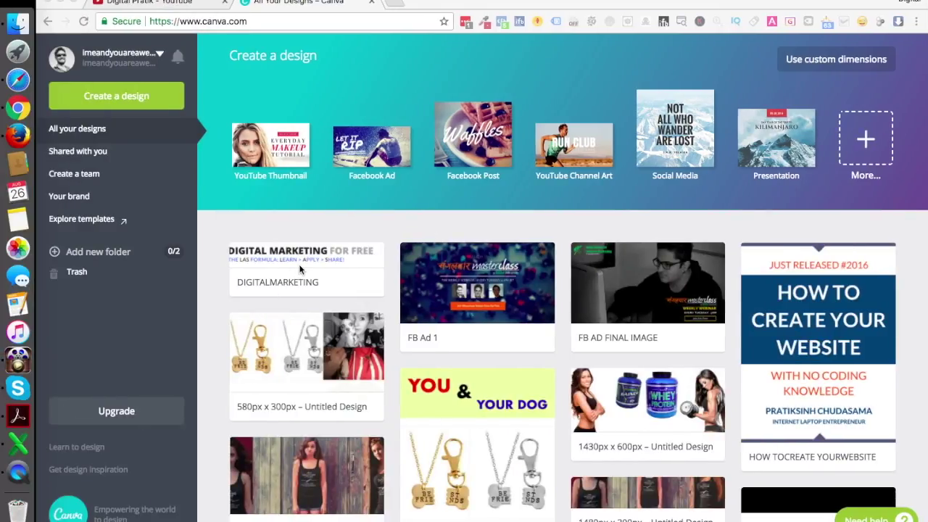
Browse the existing designs on the Canva home page.
left_click(262, 22)
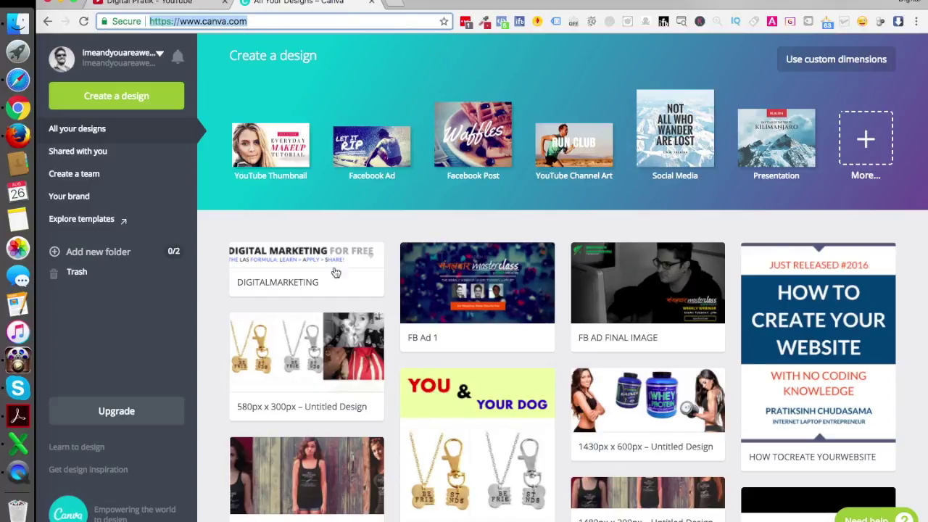
scroll(445, 408, "down", 6)
scroll(445, 408, "up", 8)
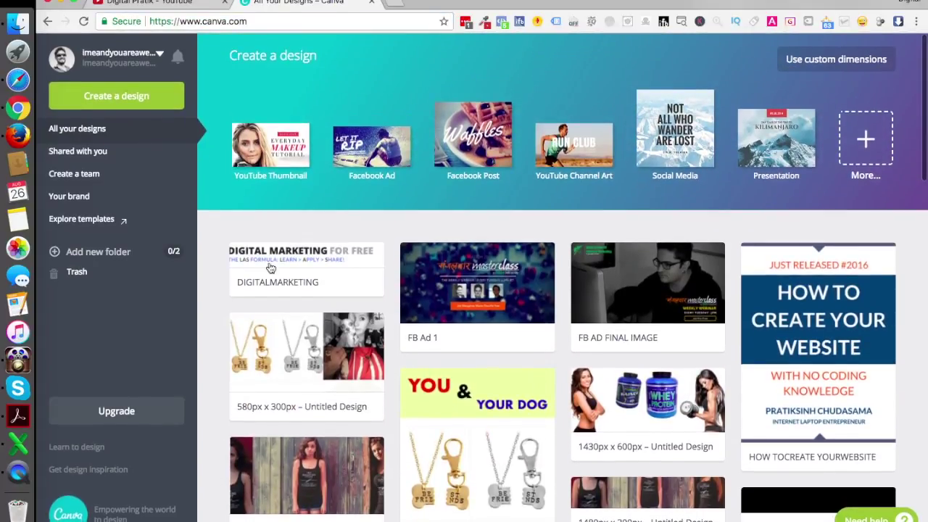
Open digitalmarketingforfree.com in a new browser tab and decline its free guide offer.
key("super+t")
type("digitalmarketingforfree.com")
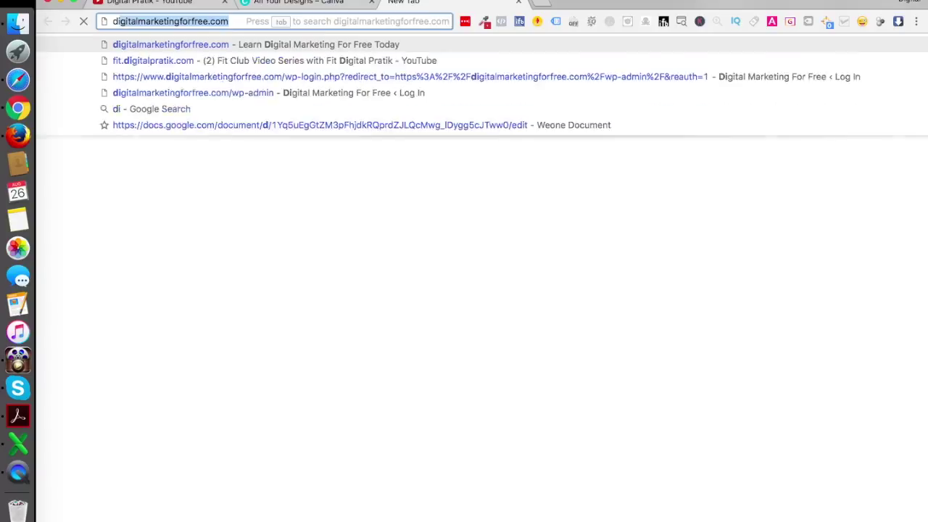
key("Return")
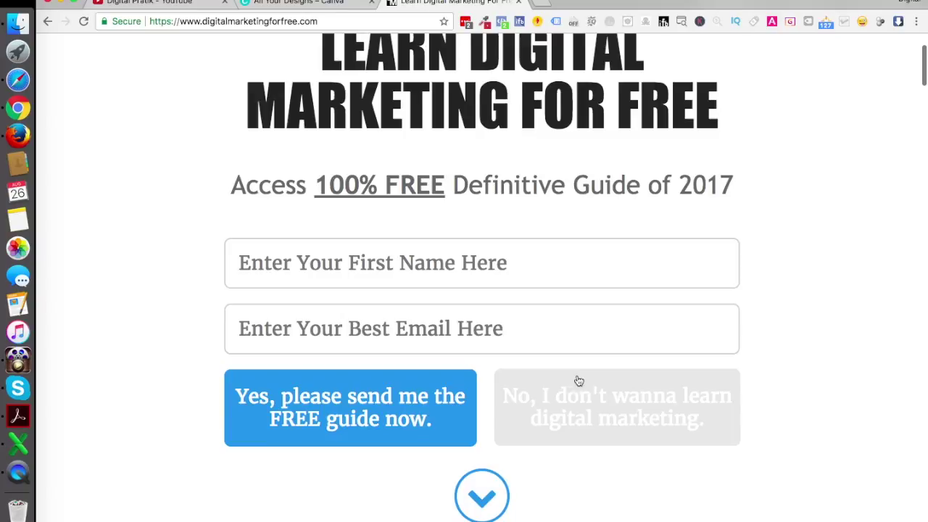
left_click(579, 381)
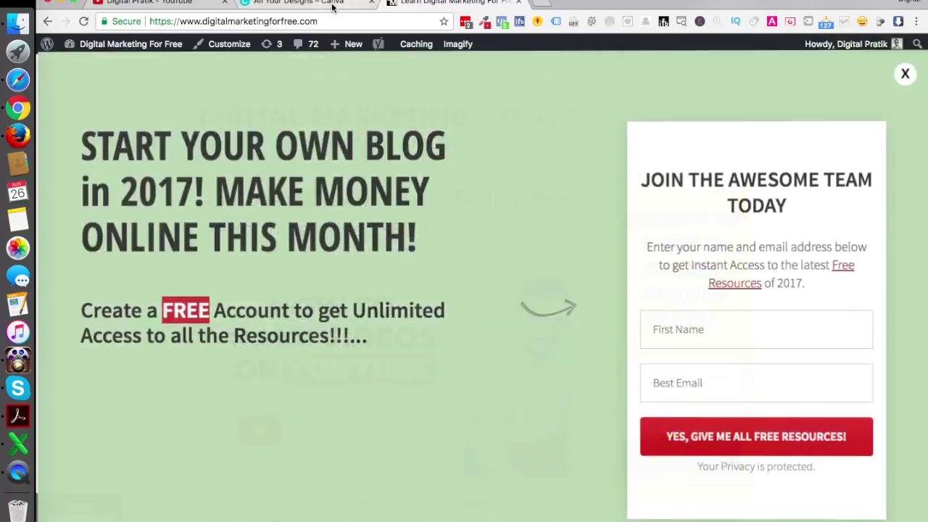
Return to Canva and create a new 2560 px × 1440 px YouTube Channel Art design from the social media headers category.
left_click(332, 6)
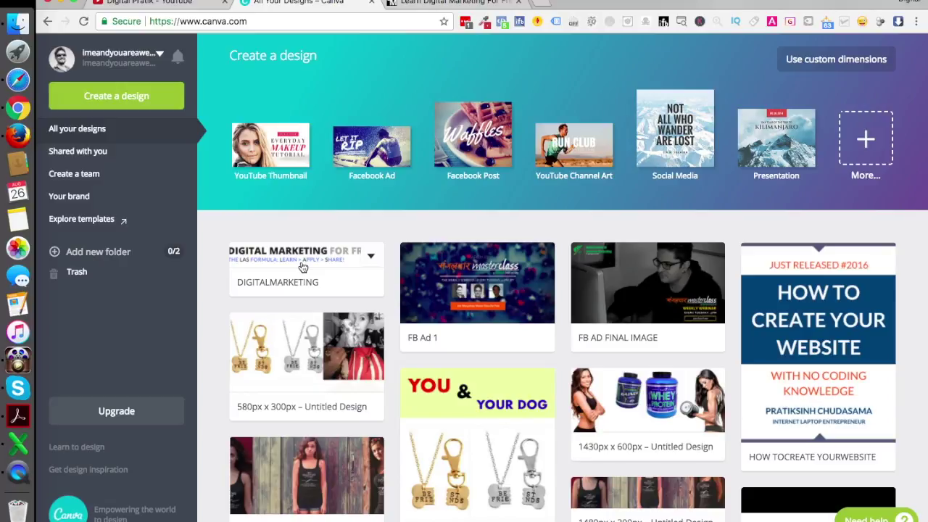
left_click(836, 64)
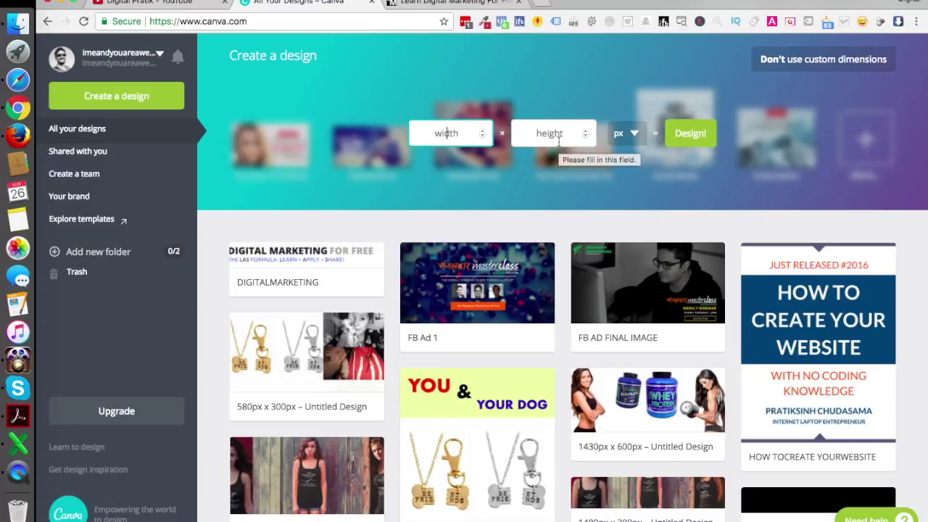
left_click(802, 63)
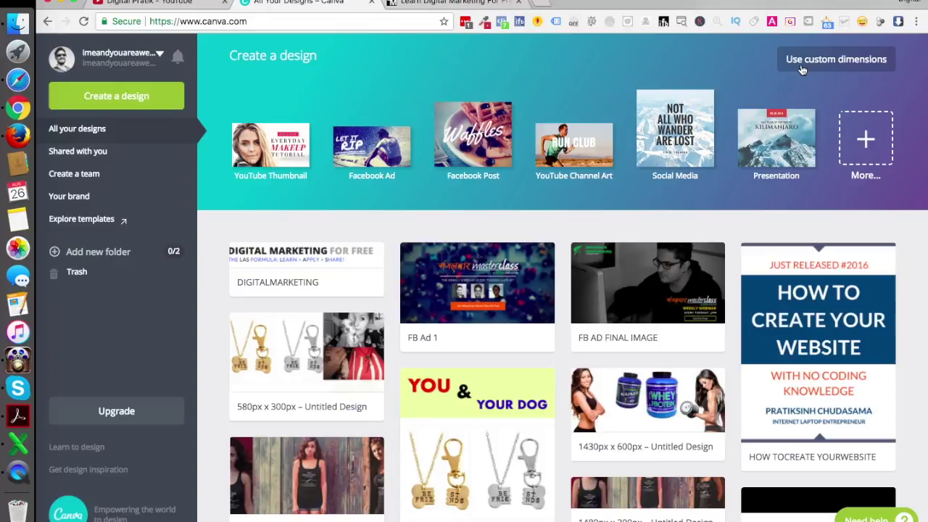
left_click(863, 142)
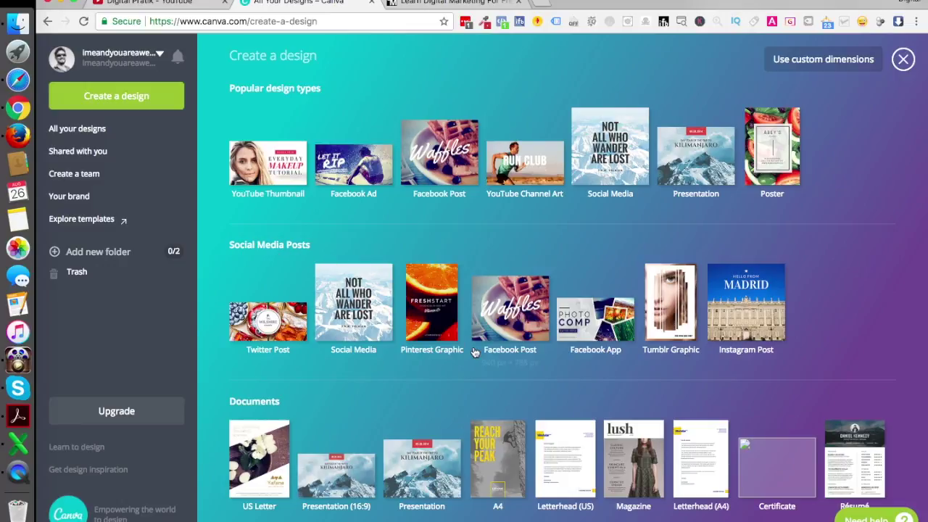
scroll(525, 381, "down", 5)
scroll(527, 384, "down", 6)
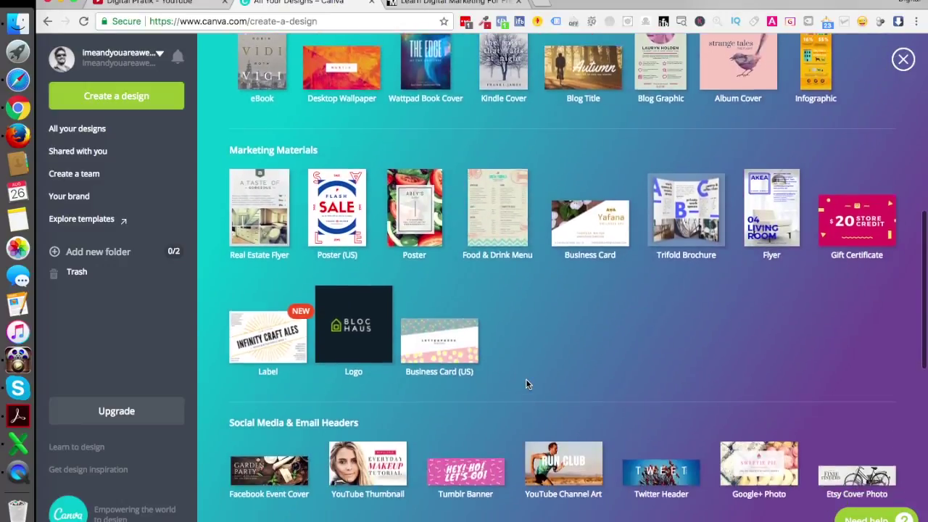
scroll(526, 384, "down", 1)
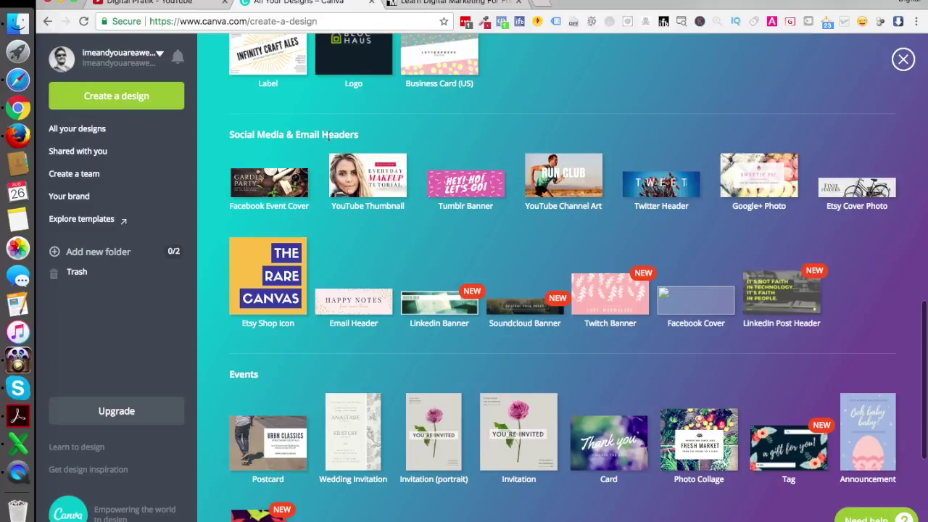
mouse_move(547, 185)
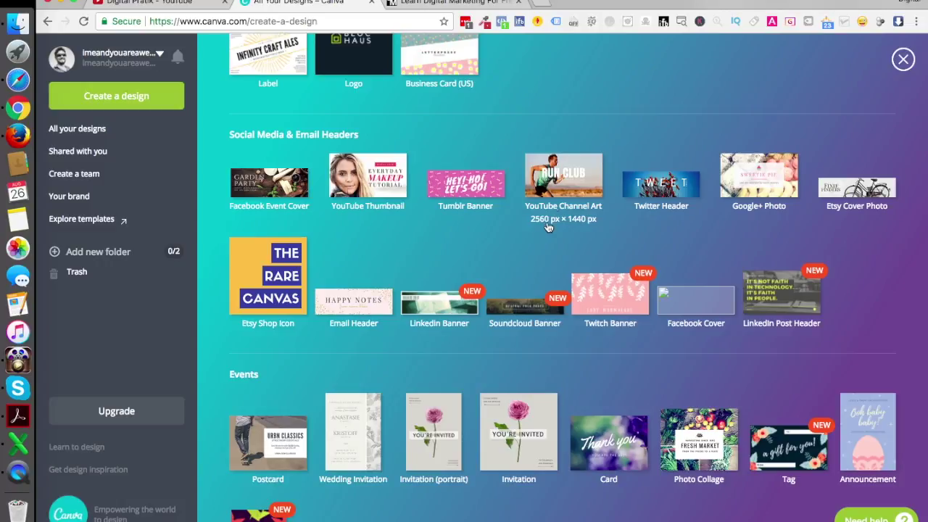
left_click(563, 178)
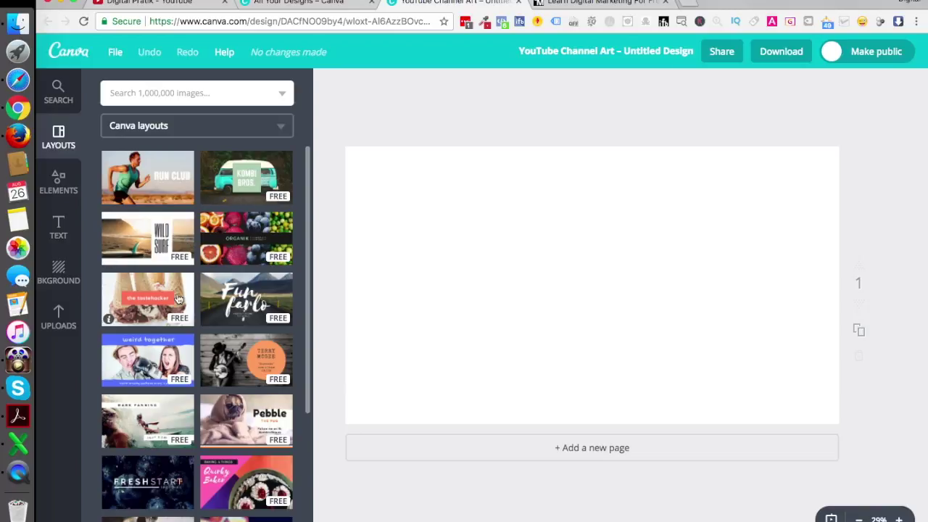
Apply the free Organik fruit layout to the page and select its title and tagline text for editing.
left_click(241, 237)
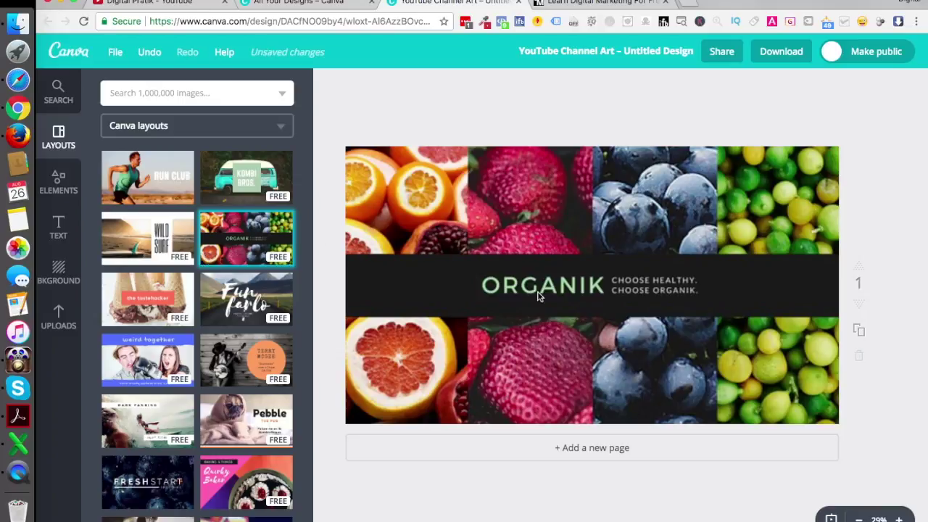
left_click(524, 290)
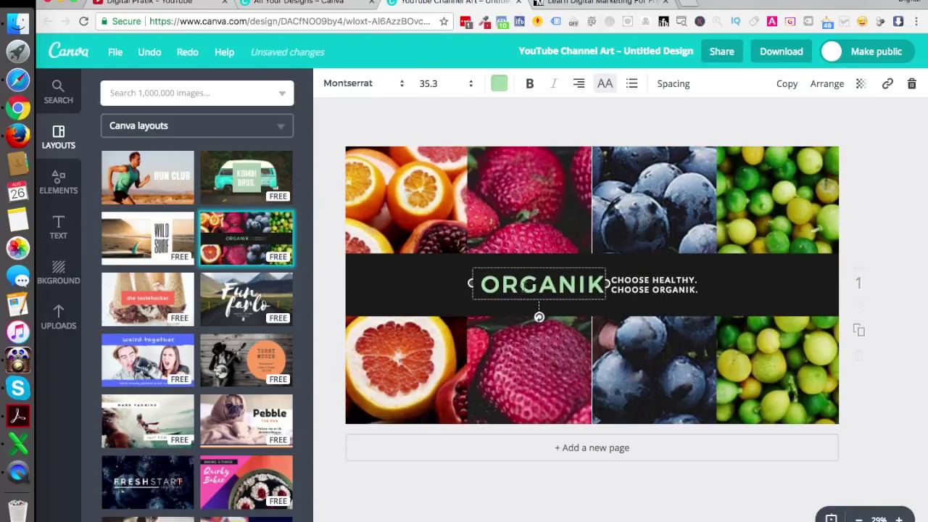
left_click(656, 285)
left_click(655, 285)
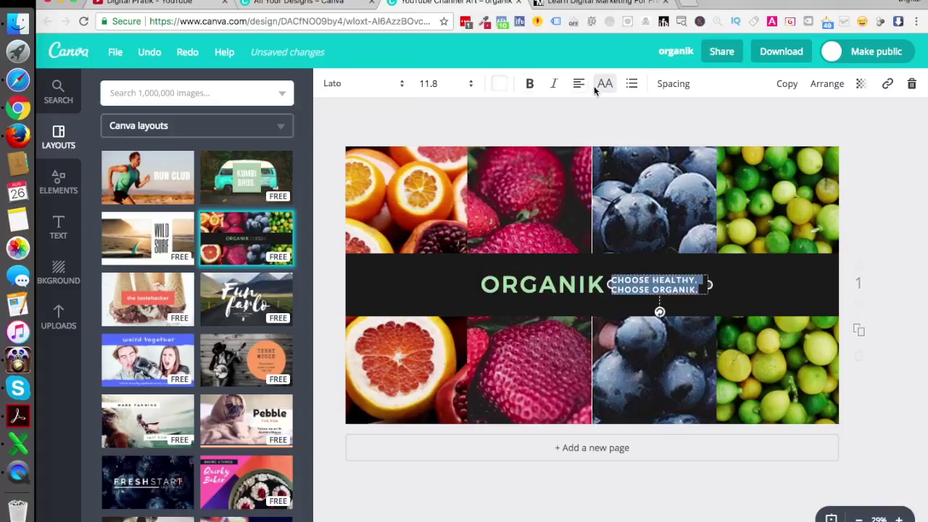
key("Escape")
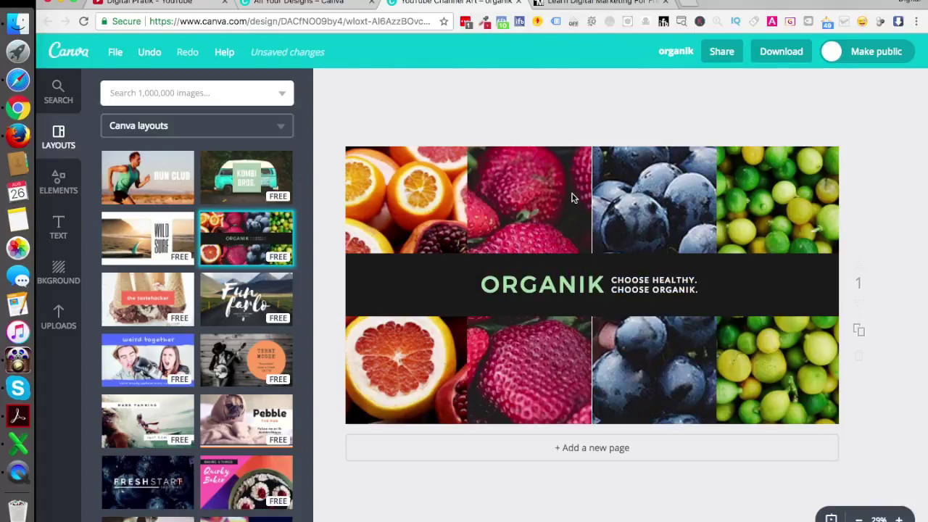
Delete the strawberry photo from the second column of the Organik layout.
left_click(572, 192)
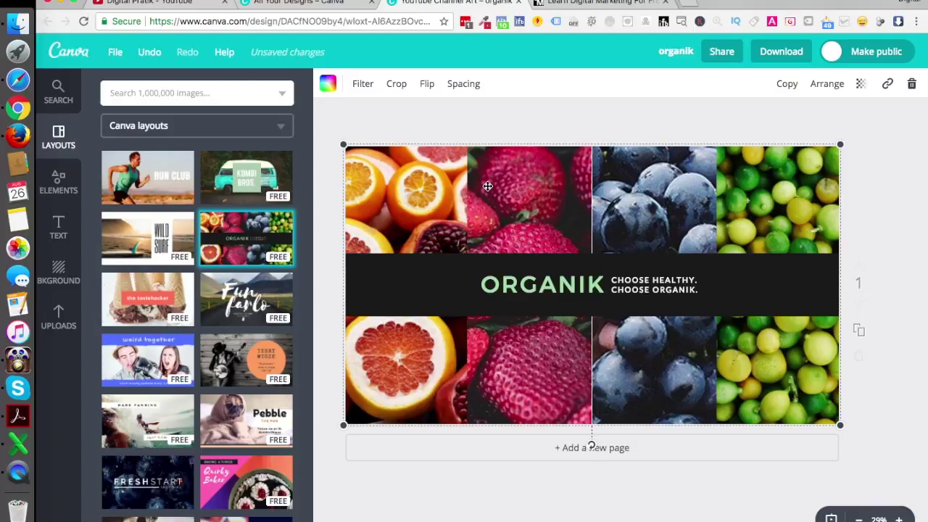
scroll(182, 288, "down", 5)
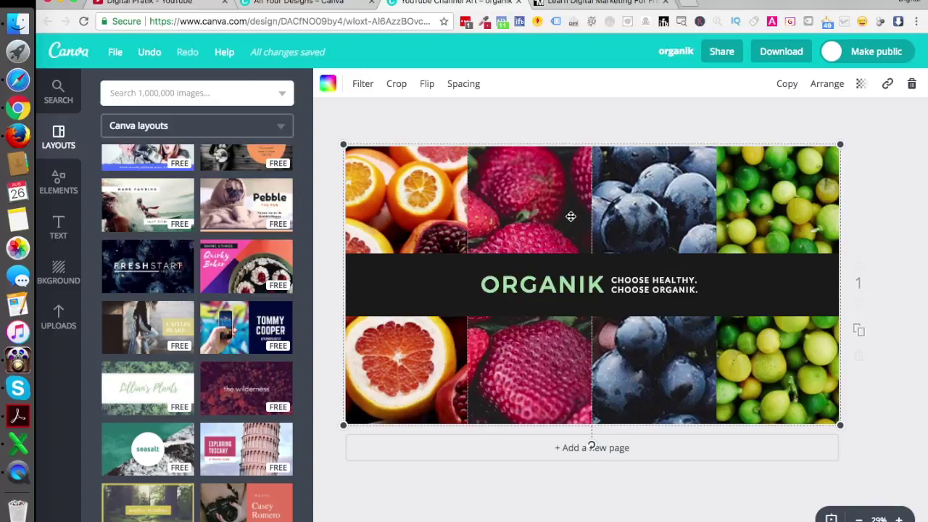
key("Delete")
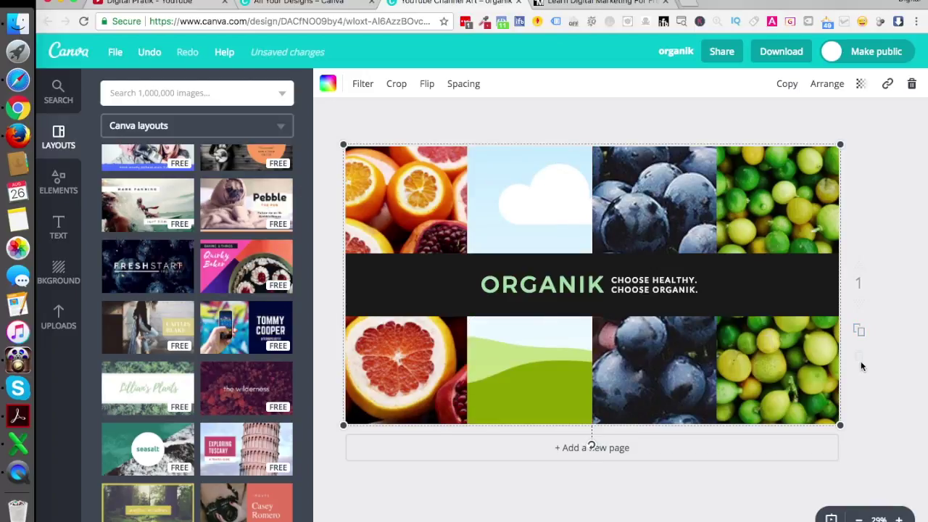
Add a new blank page and remove the page holding the Organik layout.
left_click(615, 453)
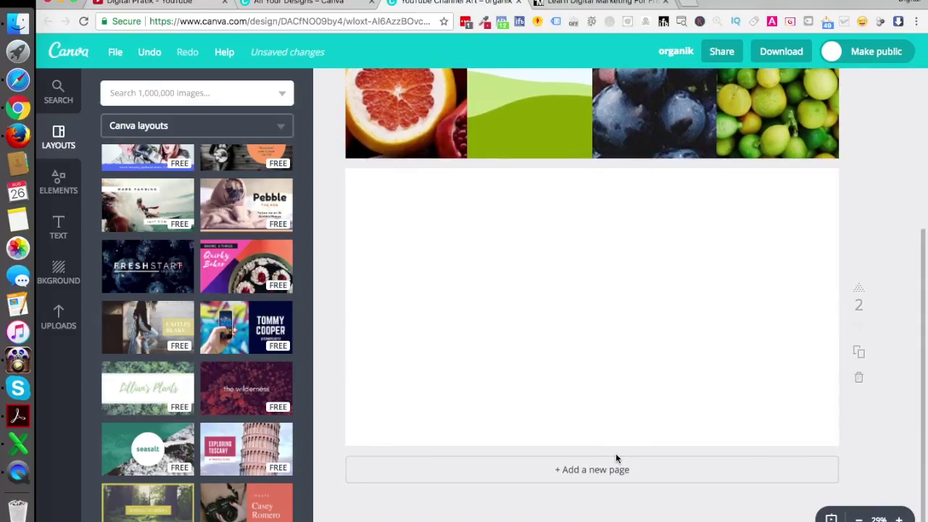
scroll(793, 281, "up", 3)
left_click(856, 277)
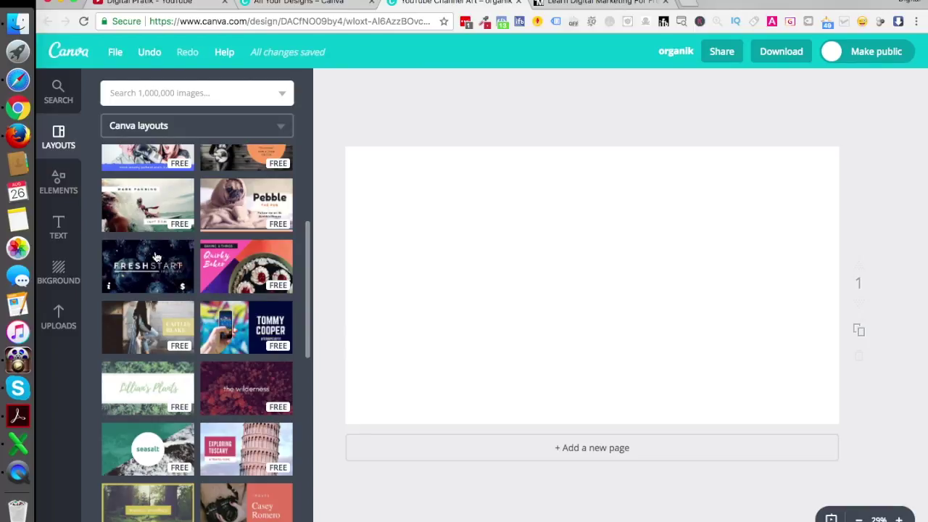
Apply the Fresh Start Smoothies layout to the blank page and try to download the design as PNG.
left_click(148, 277)
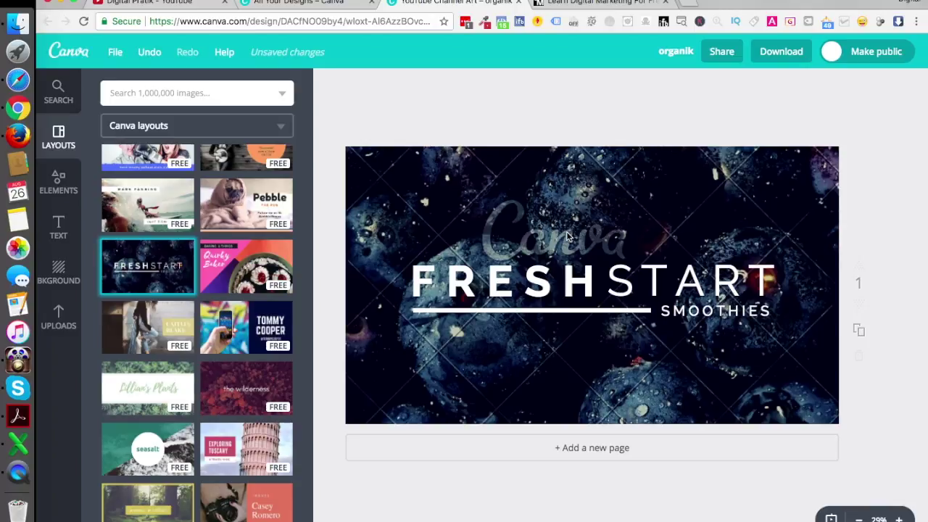
left_click(771, 54)
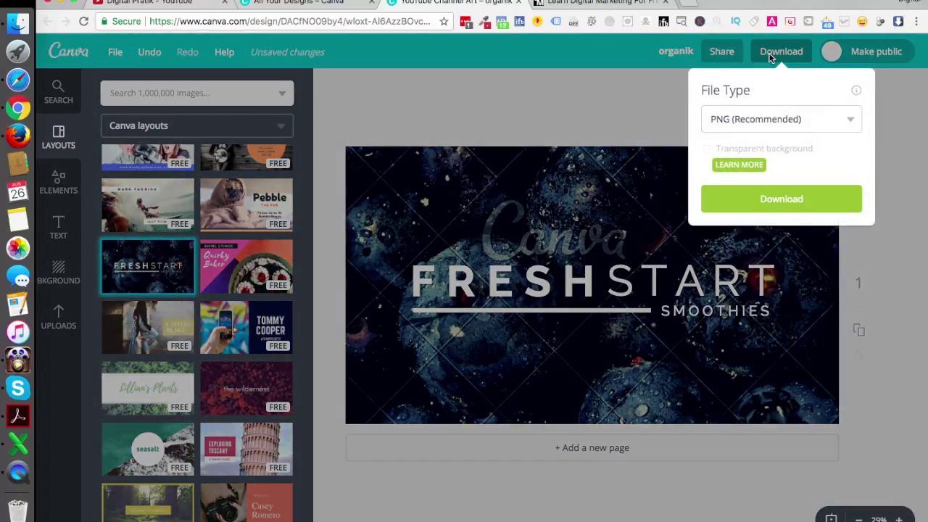
left_click(786, 206)
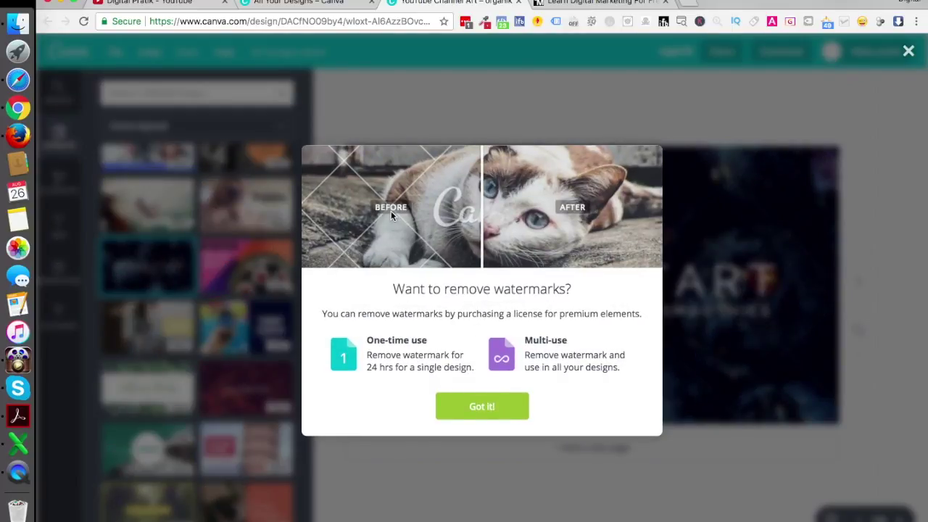
left_click(481, 408)
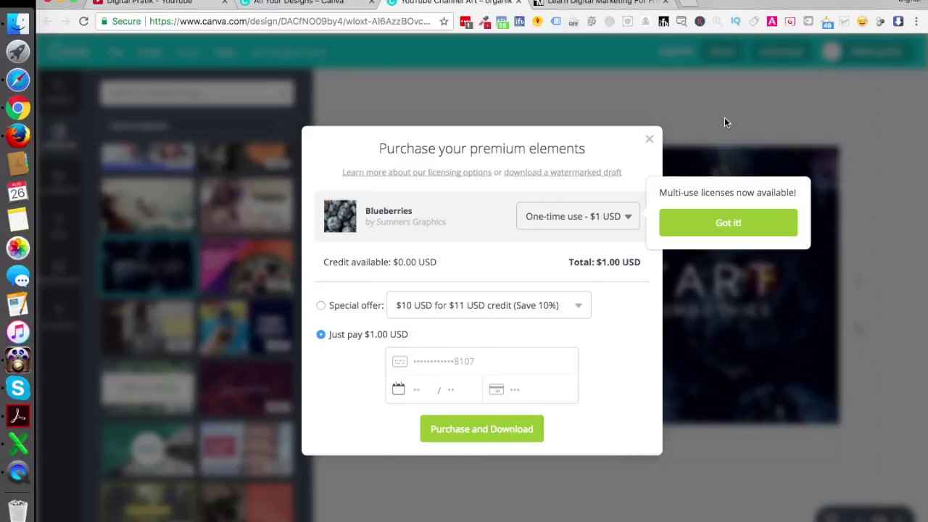
left_click(650, 139)
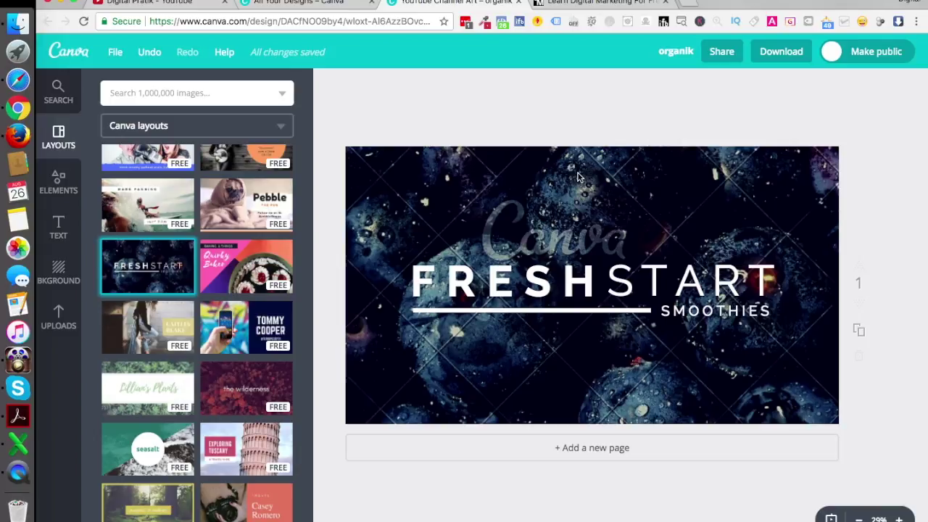
Delete the watermarked blueberries background photo from the Fresh Start layout.
left_click(584, 197)
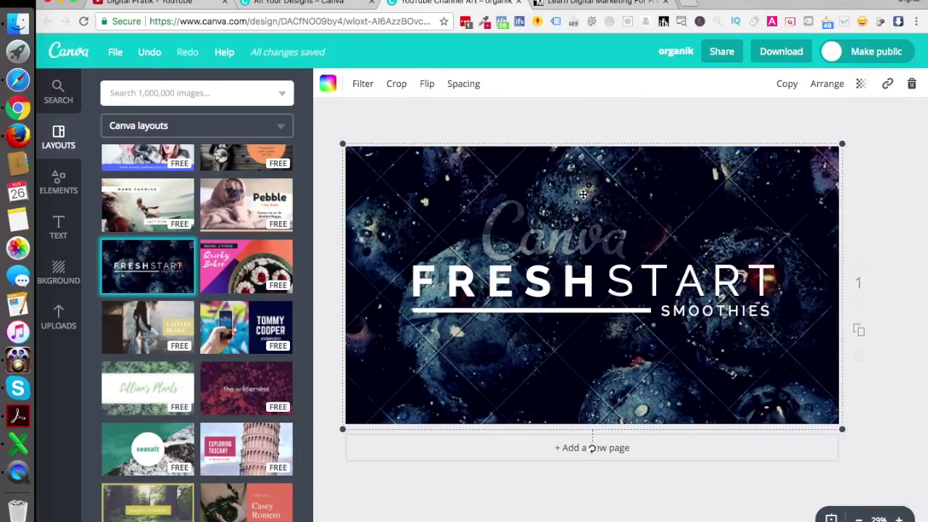
key("ctrl+z")
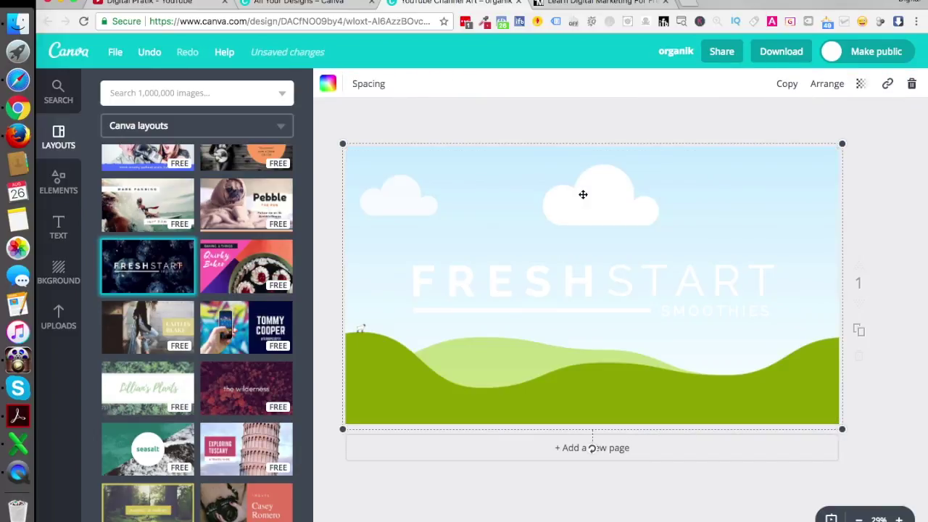
Open unsplash.com in a new browser tab and add another empty tab.
left_click(687, 5)
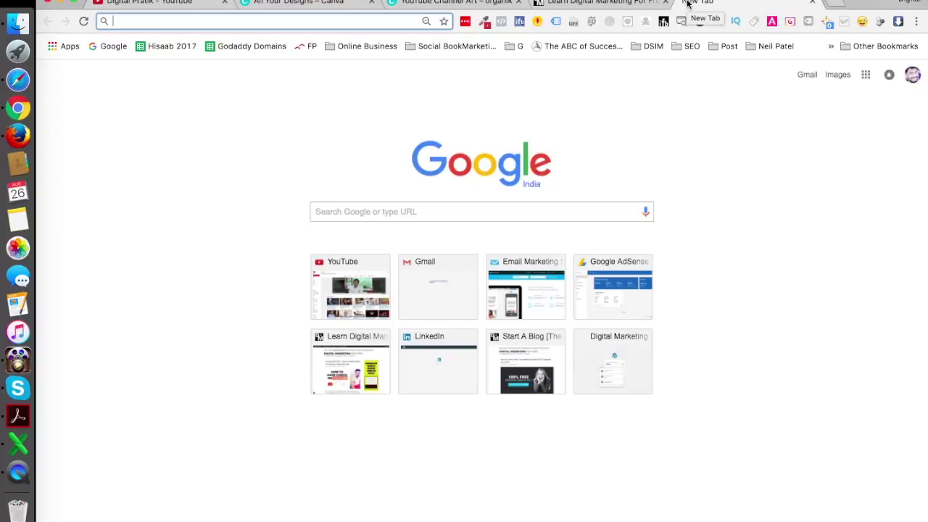
type("unsplash")
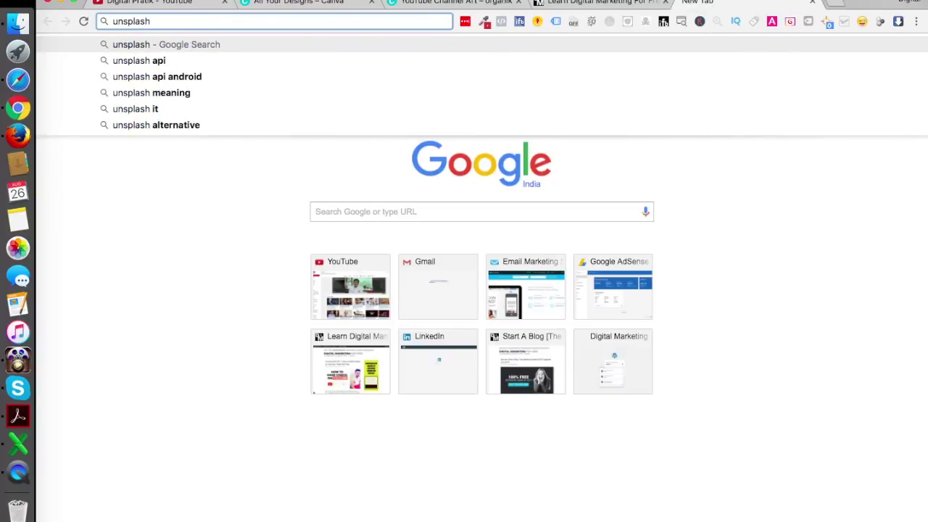
type(".com")
key("Return")
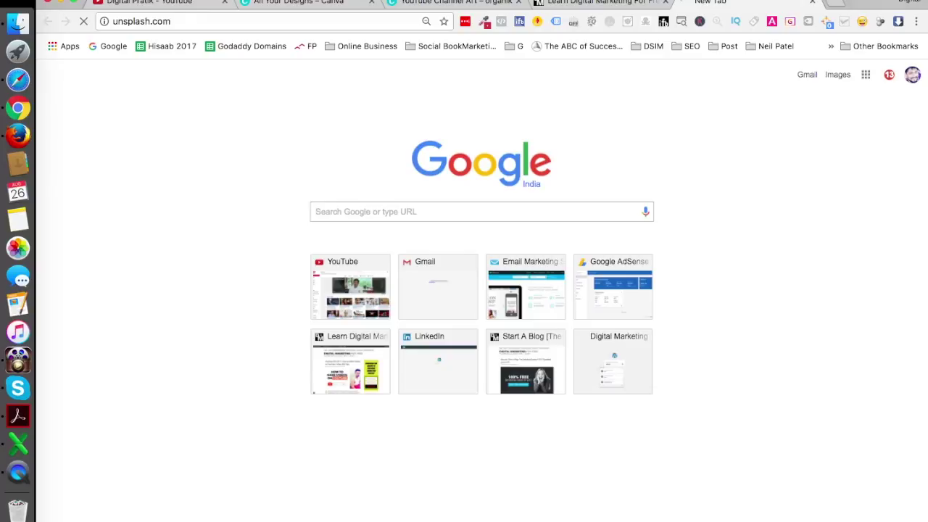
left_click(833, 5)
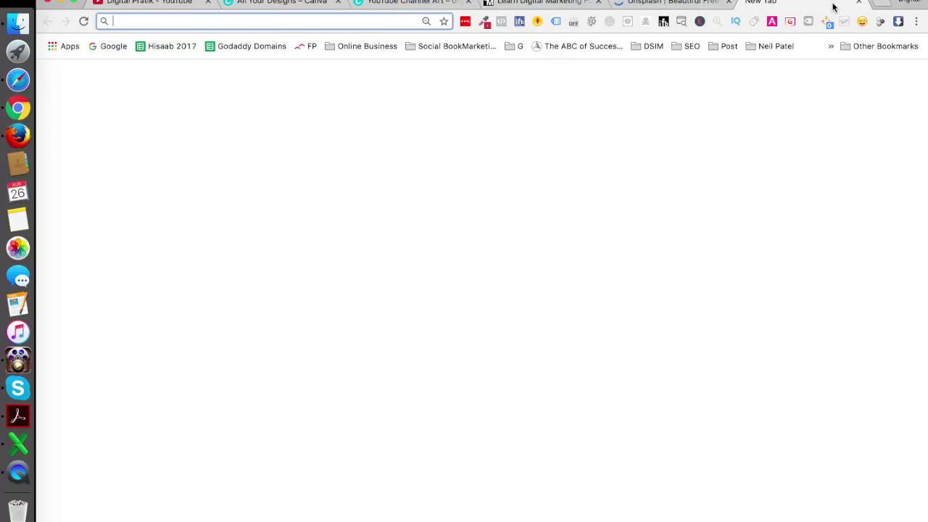
Search the web for pexel and open the Pexels free stock photo site.
type("pixel")
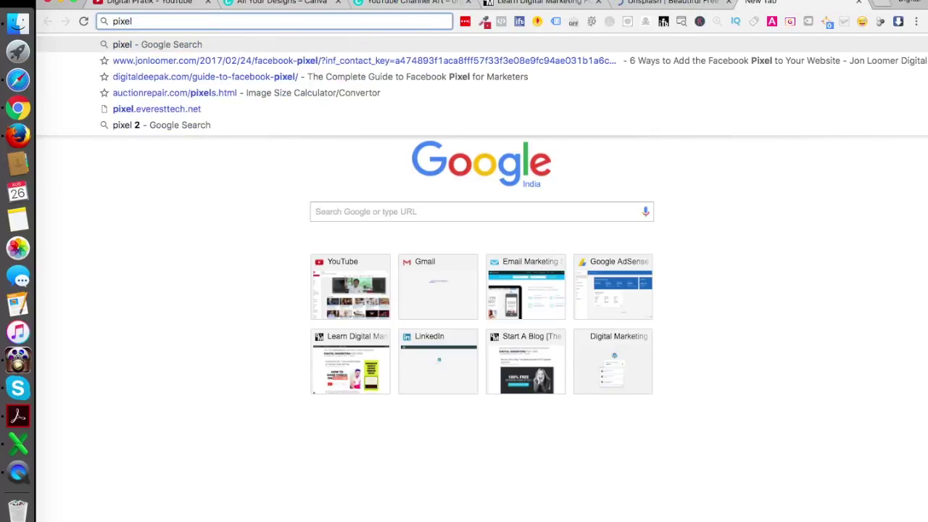
key("Return")
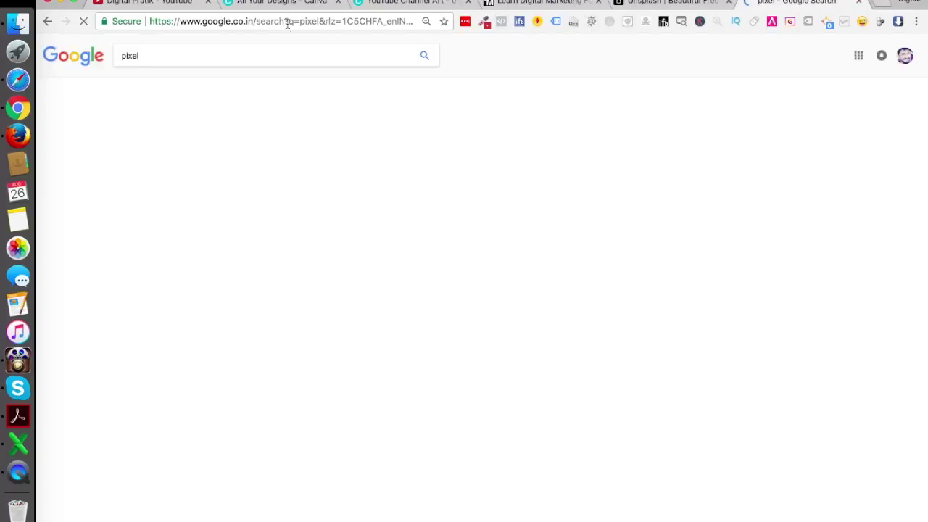
left_click(286, 21)
type("pexel")
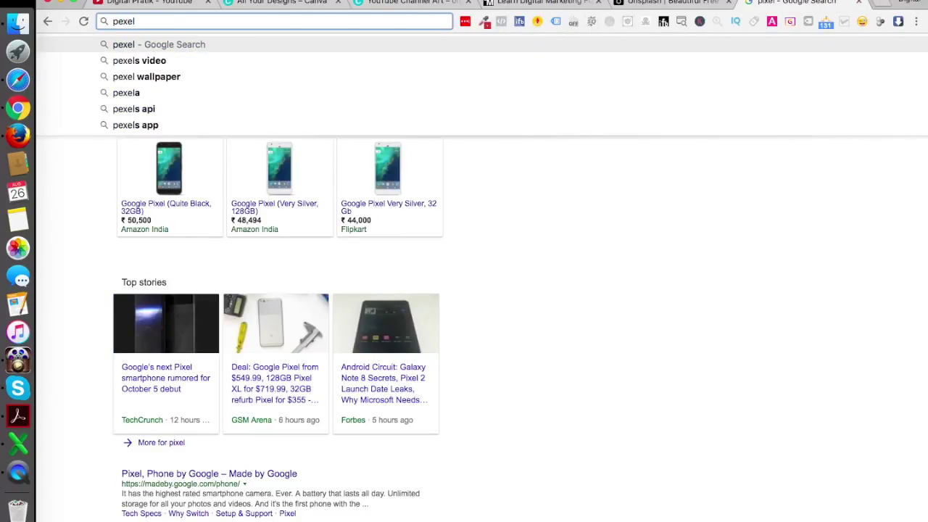
key("Return")
left_click(208, 131)
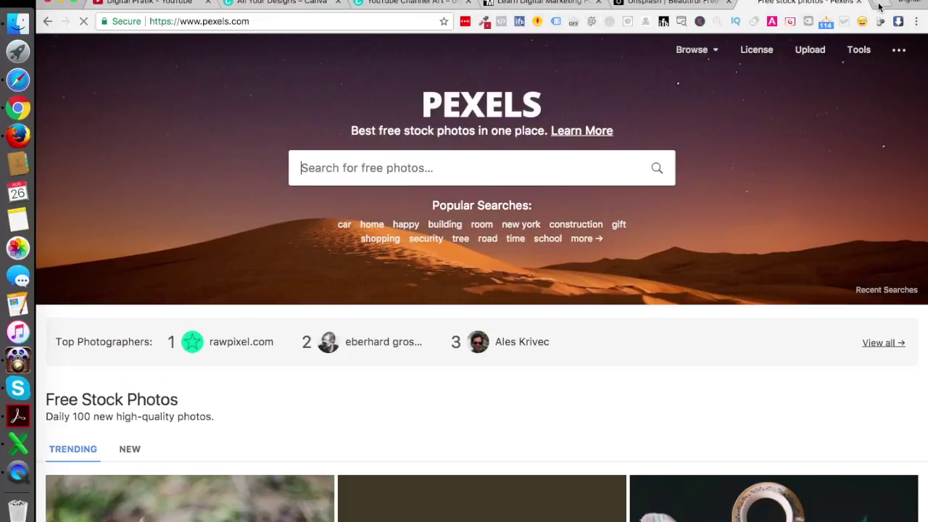
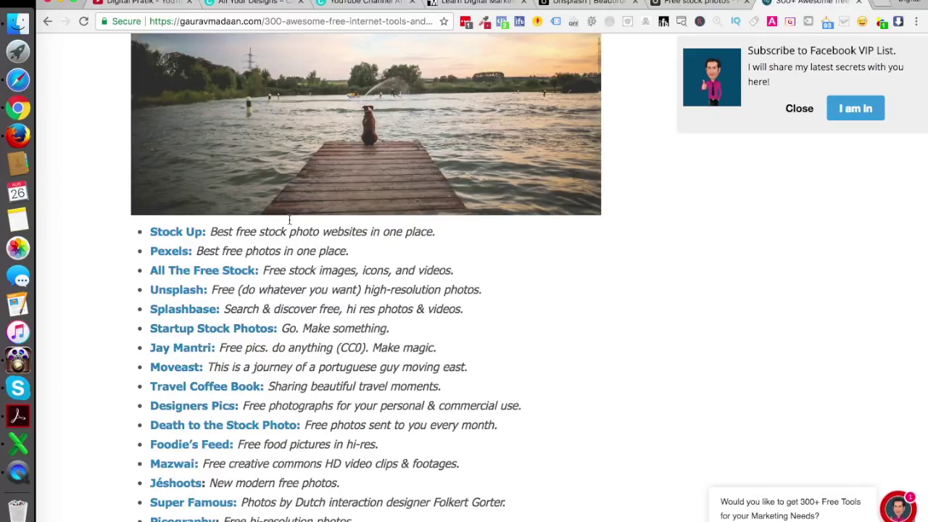
Examine the article's list of free stock photo sites and the Unsplash and Pexels home pages.
scroll(247, 424, "down", 5)
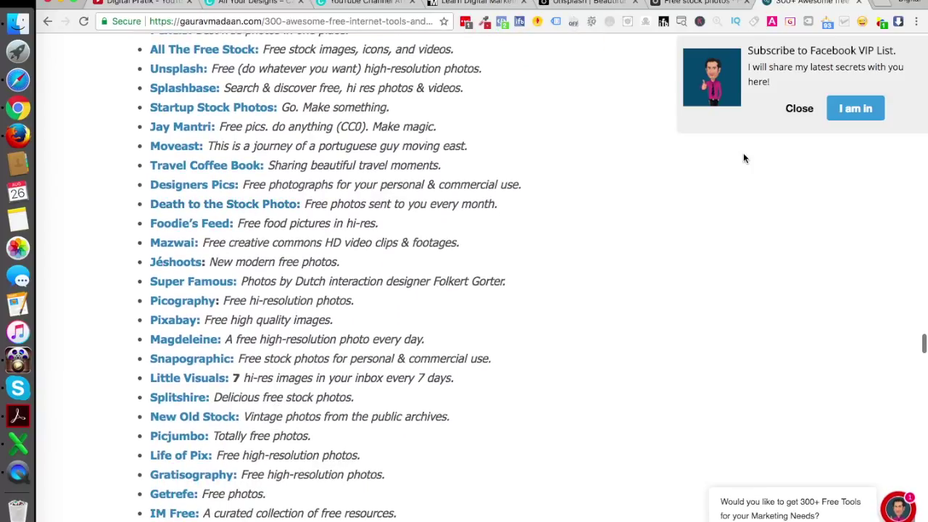
left_click(587, 3)
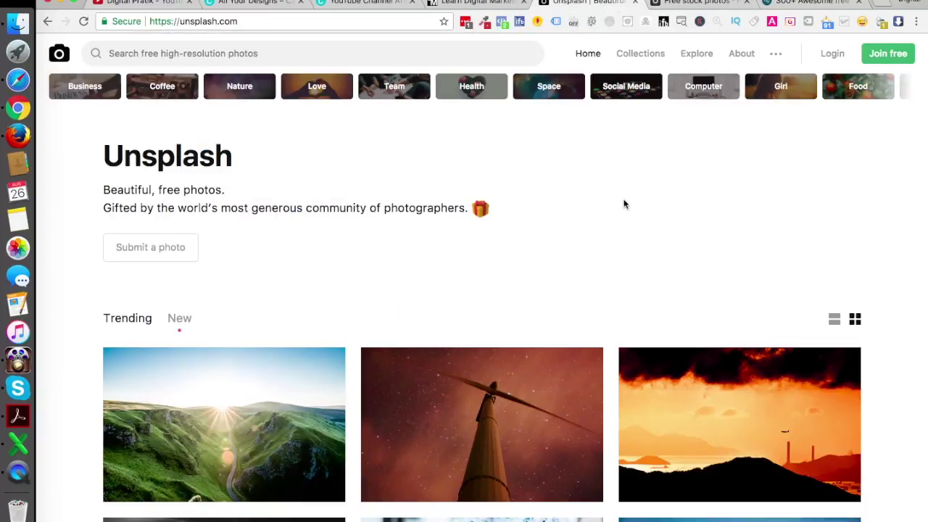
left_click(700, 6)
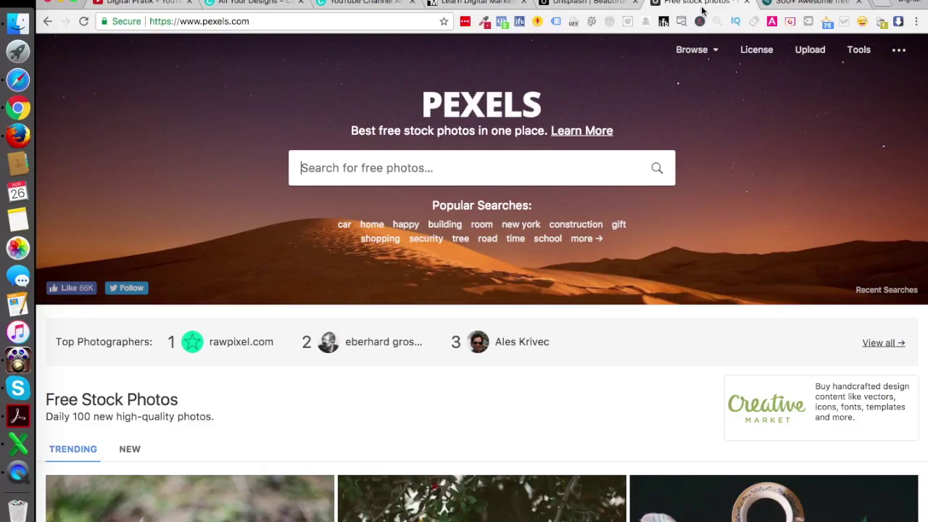
left_click(577, 4)
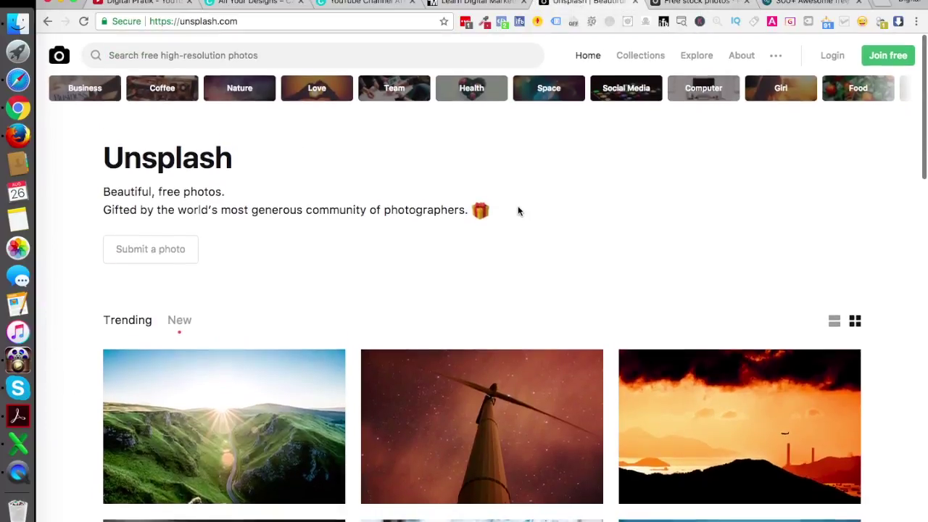
scroll(517, 211, "down", 3)
scroll(517, 211, "down", 4)
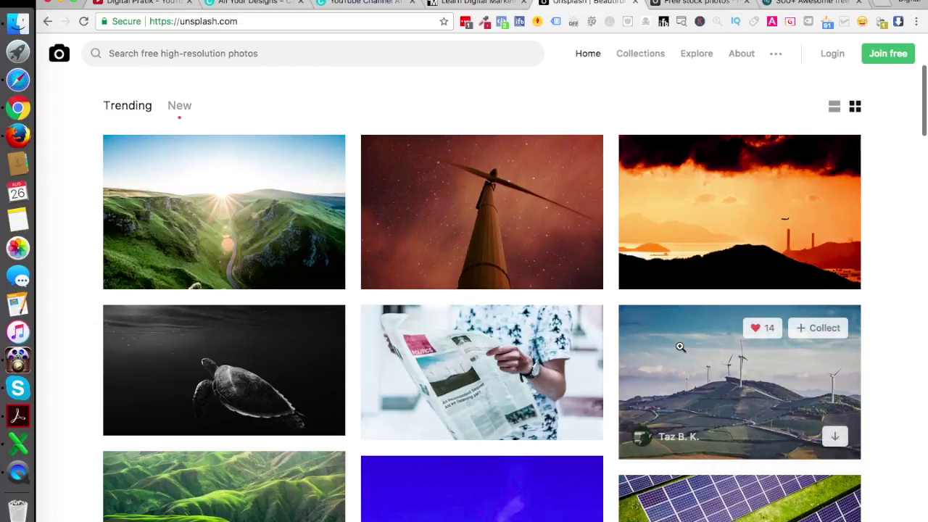
scroll(695, 348, "up", 6)
left_click_drag(314, 55, 206, 65)
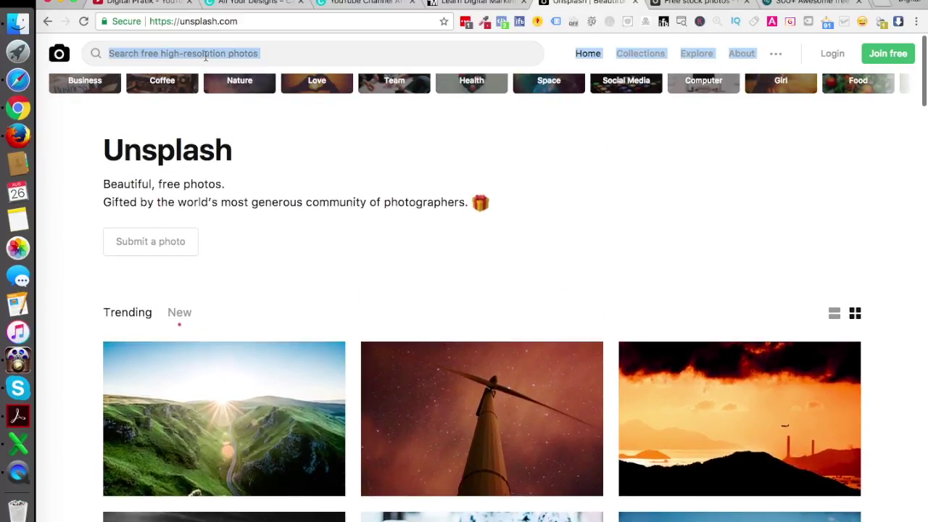
left_click(206, 56)
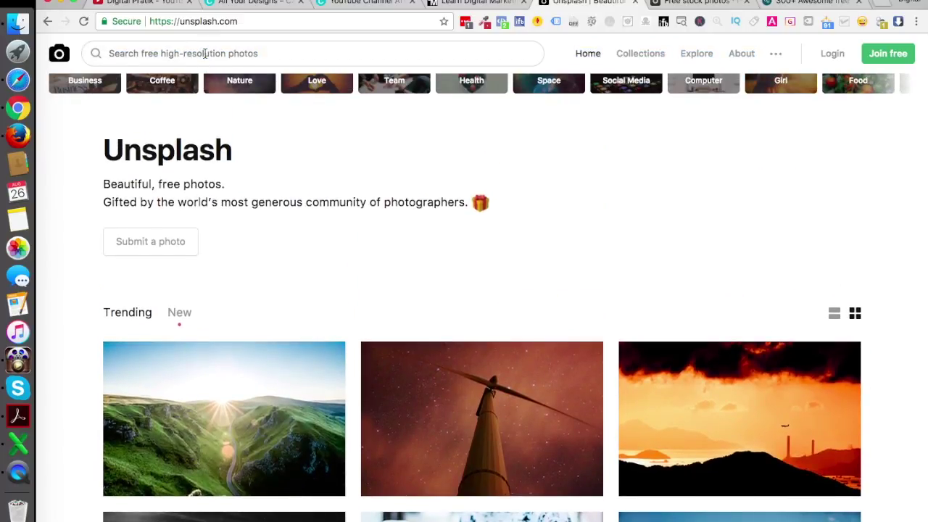
Open the Social Media category on Unsplash and browse its photos and related collections.
left_click(623, 92)
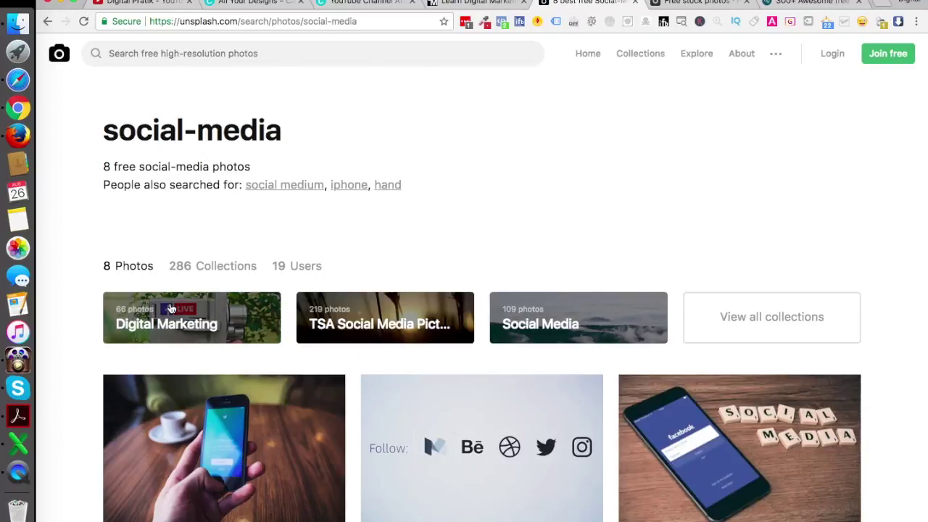
scroll(249, 381, "down", 4)
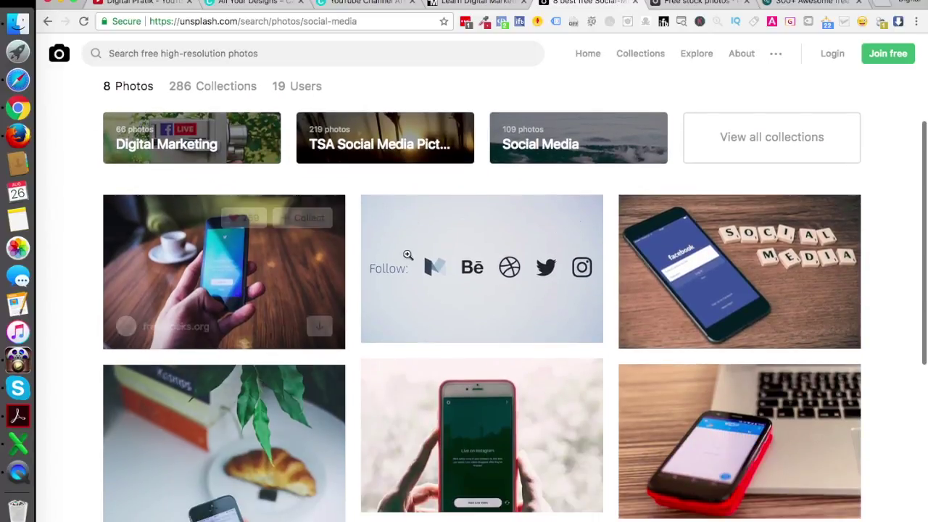
scroll(633, 406, "down", 3)
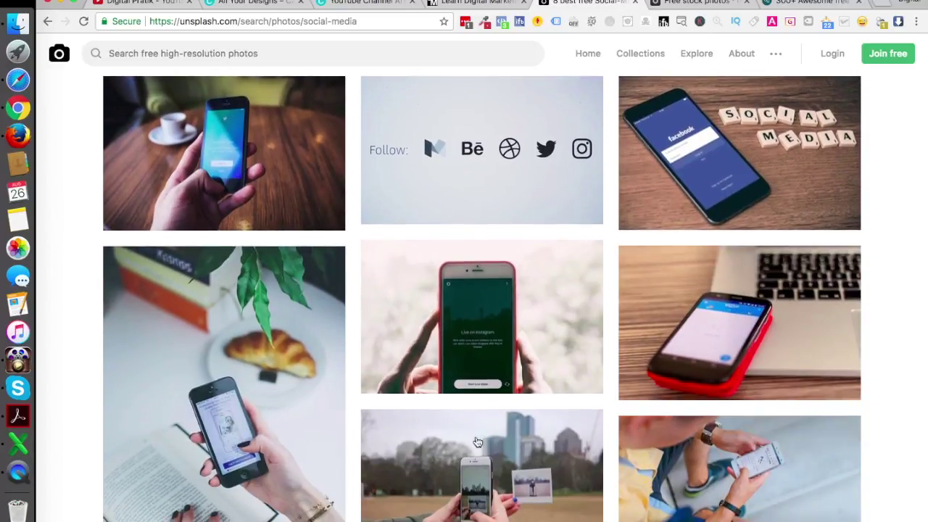
scroll(693, 420, "down", 5)
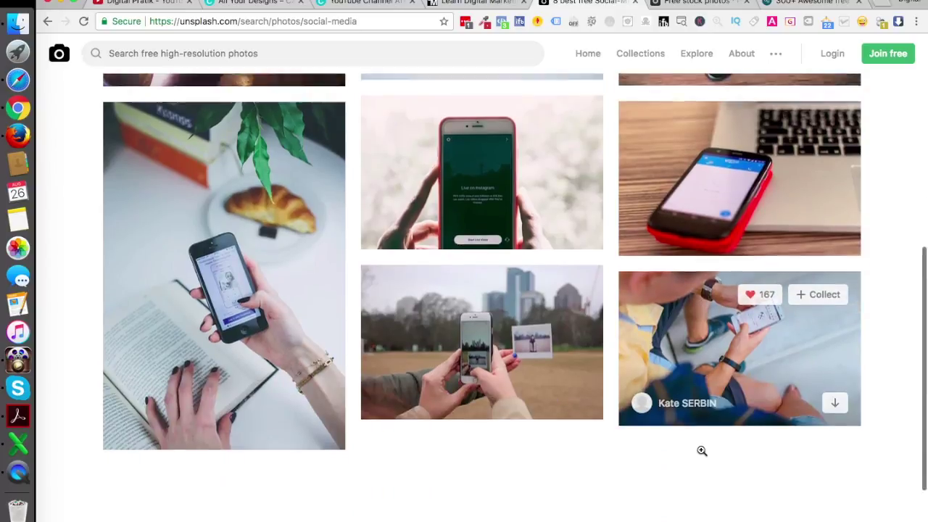
scroll(701, 450, "up", 6)
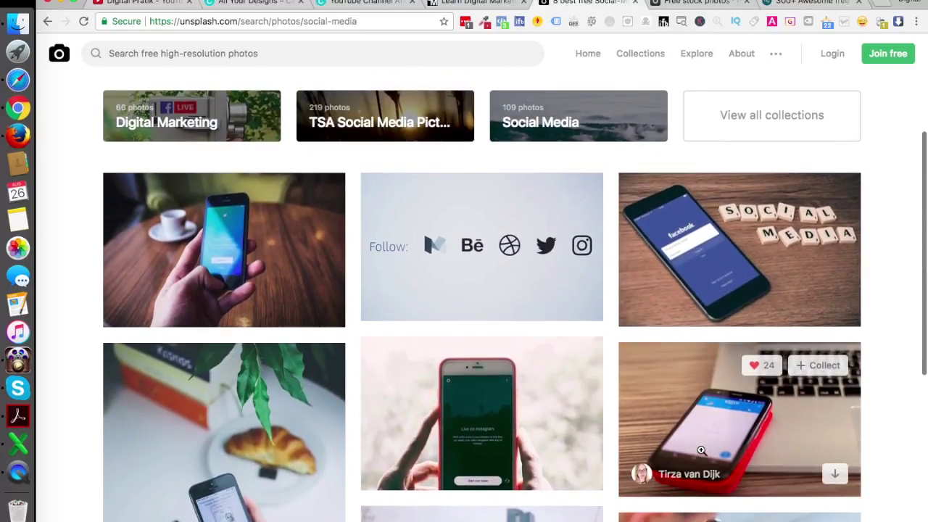
scroll(453, 212, "up", 1)
scroll(453, 212, "up", 3)
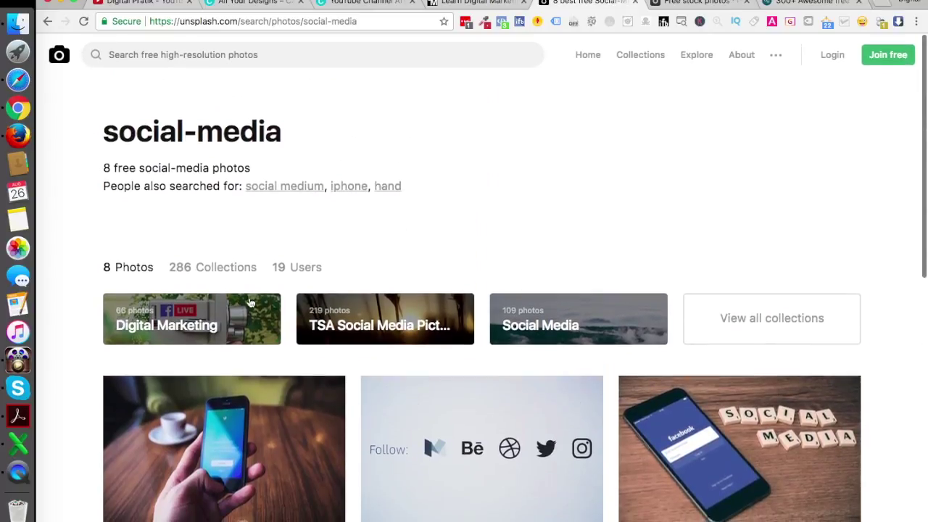
Download the blurred office desk photo with monitor and black mouse from Unsplash's Digital Marketing collection.
left_click(218, 326)
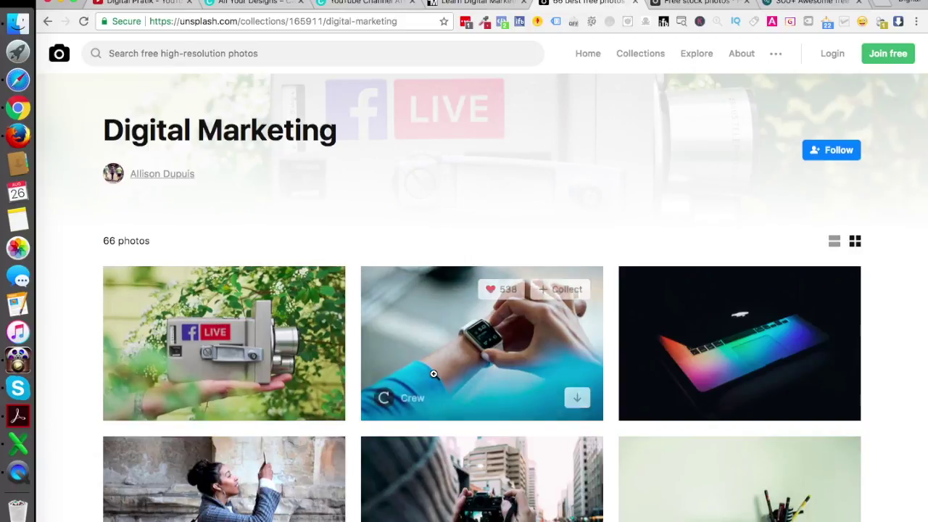
scroll(434, 373, "down", 2)
scroll(434, 373, "down", 5)
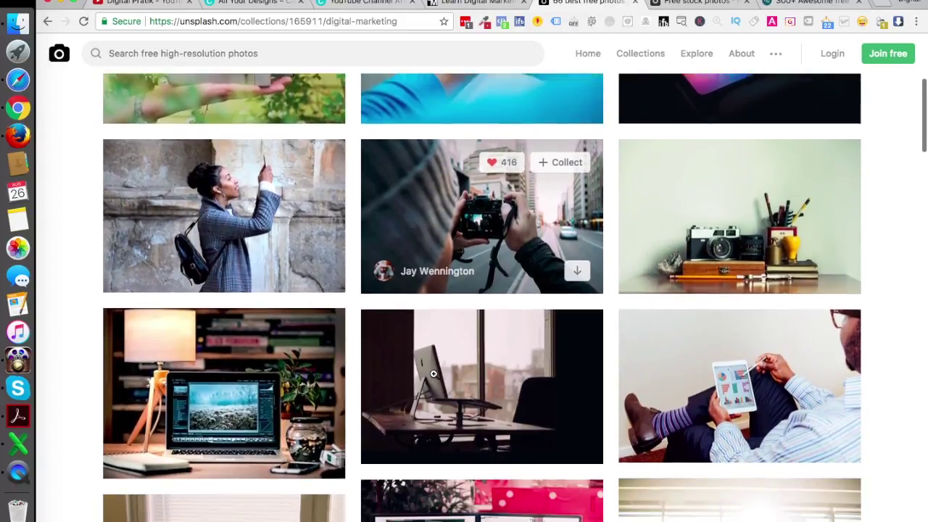
scroll(434, 373, "down", 6)
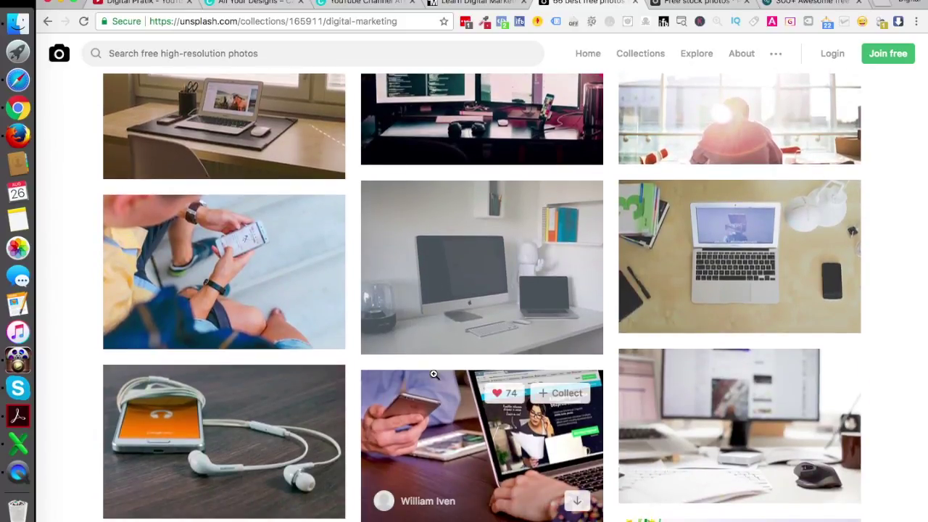
scroll(433, 373, "down", 2)
scroll(433, 373, "down", 2)
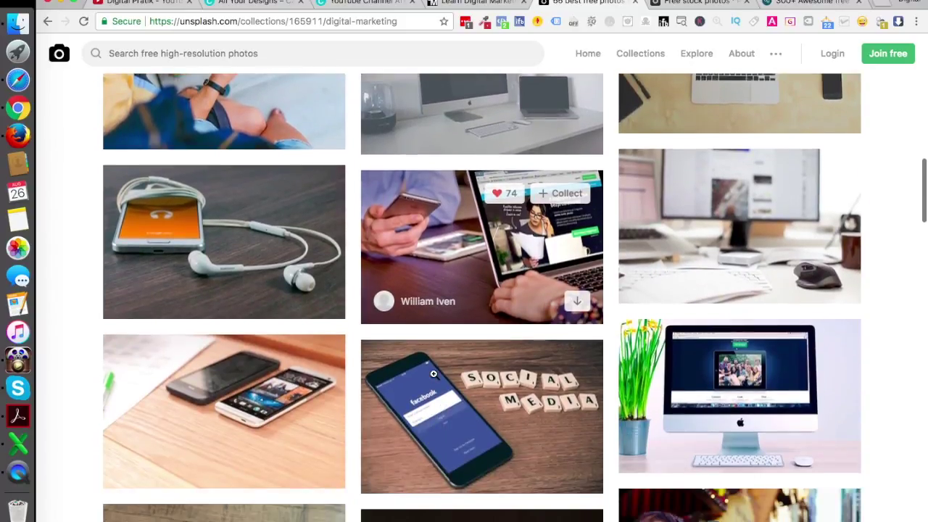
scroll(433, 374, "down", 1)
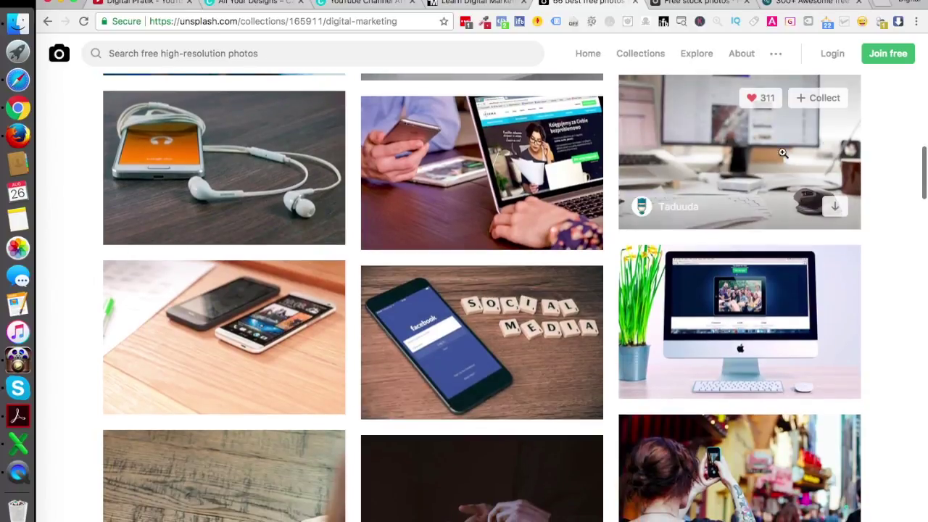
left_click(734, 141)
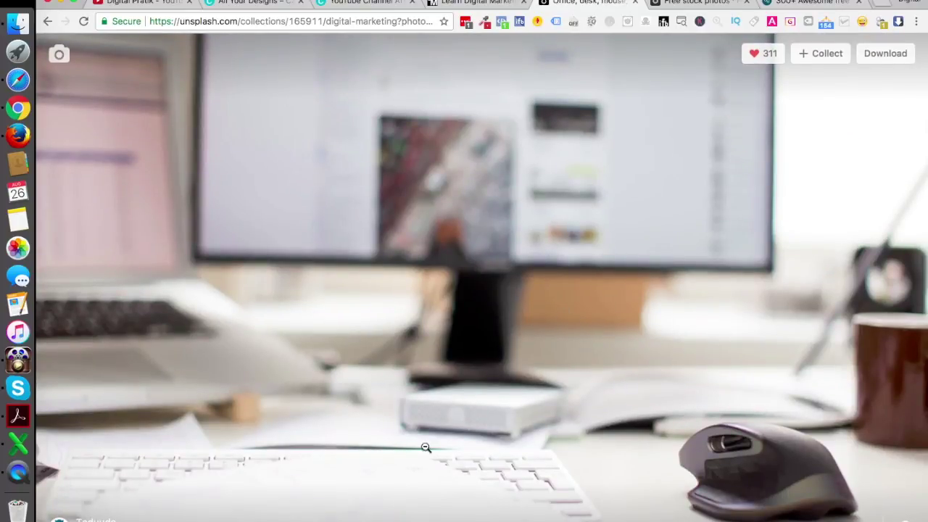
left_click(877, 58)
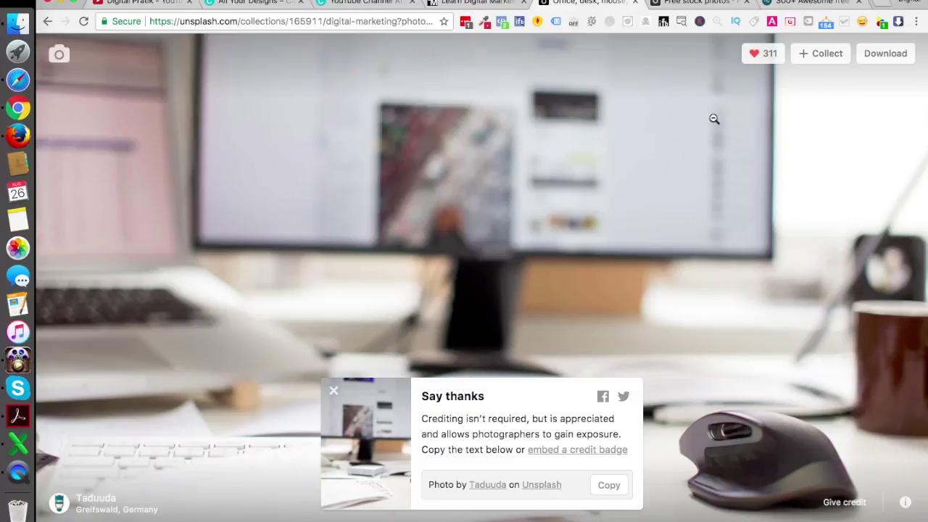
Close the Unsplash tab, revisit the article's stock photo list and close that tab too.
left_click(637, 3)
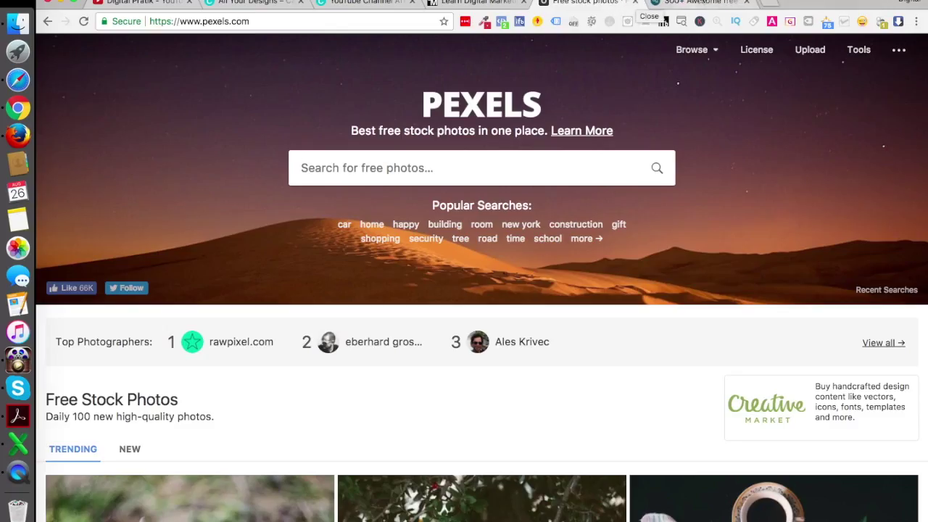
left_click(688, 10)
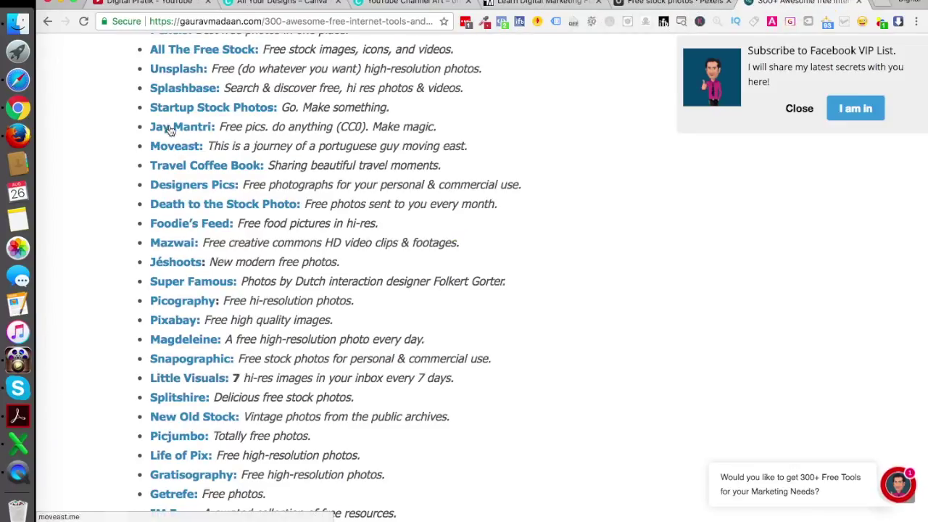
left_click(215, 377, "super")
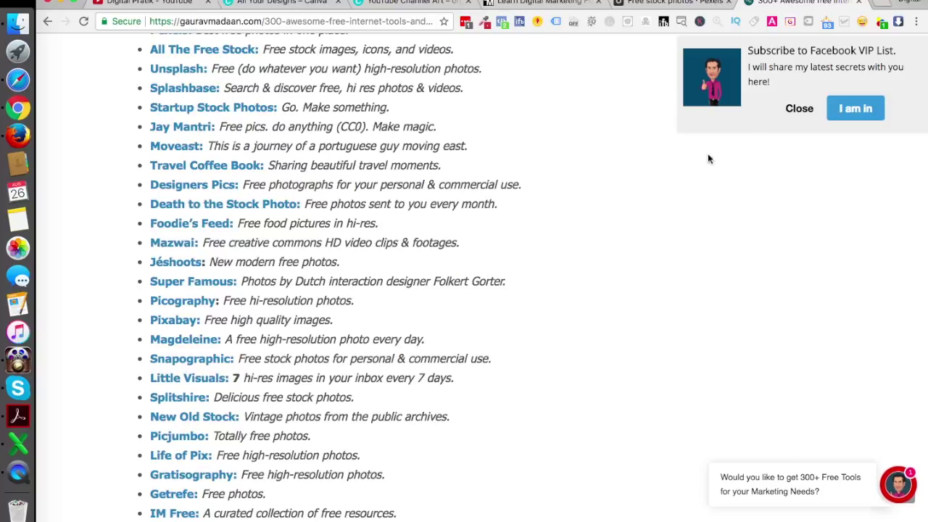
left_click(861, 3)
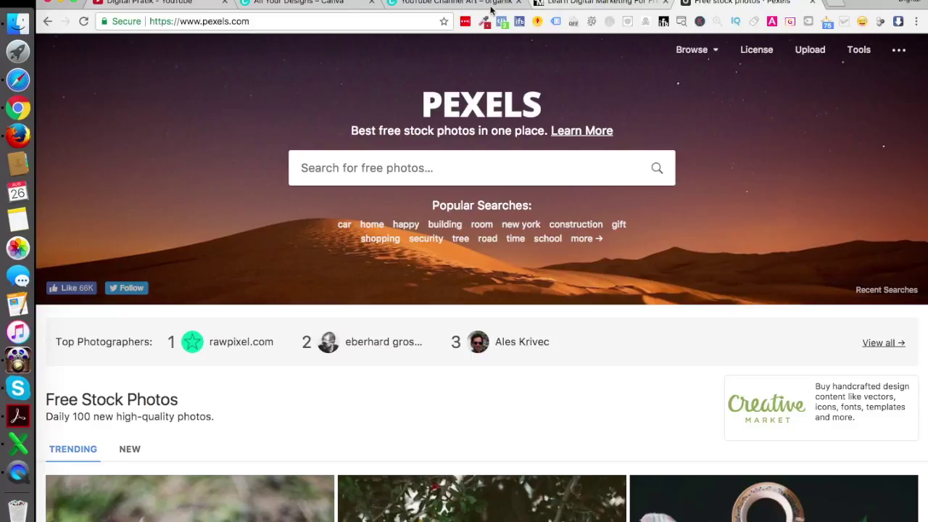
Switch to the Canva channel art design and upload the desk photo from the Downloads folder.
left_click(447, 4)
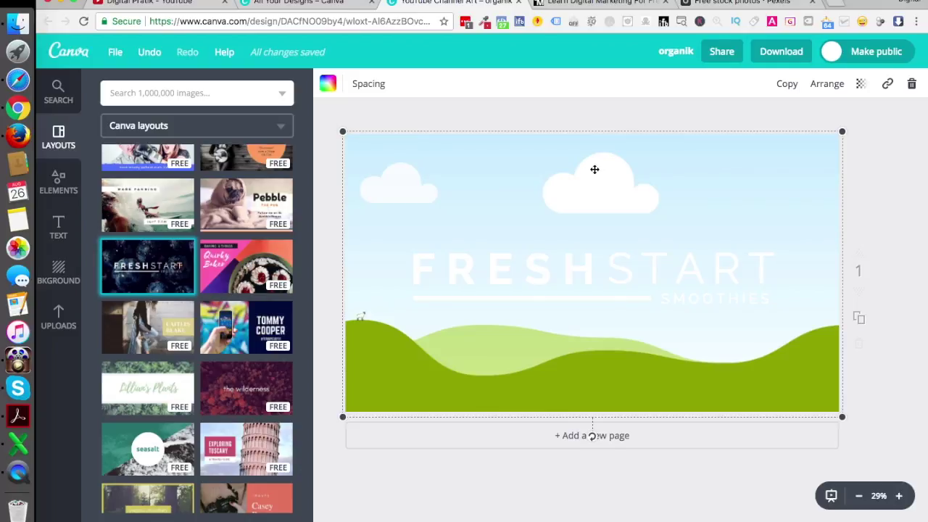
left_click(63, 329)
left_click(177, 280)
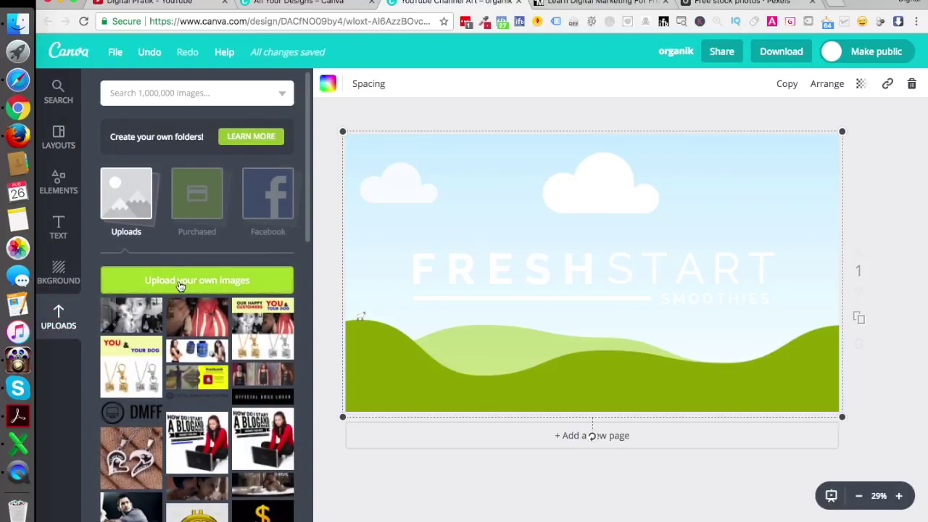
left_click(297, 181)
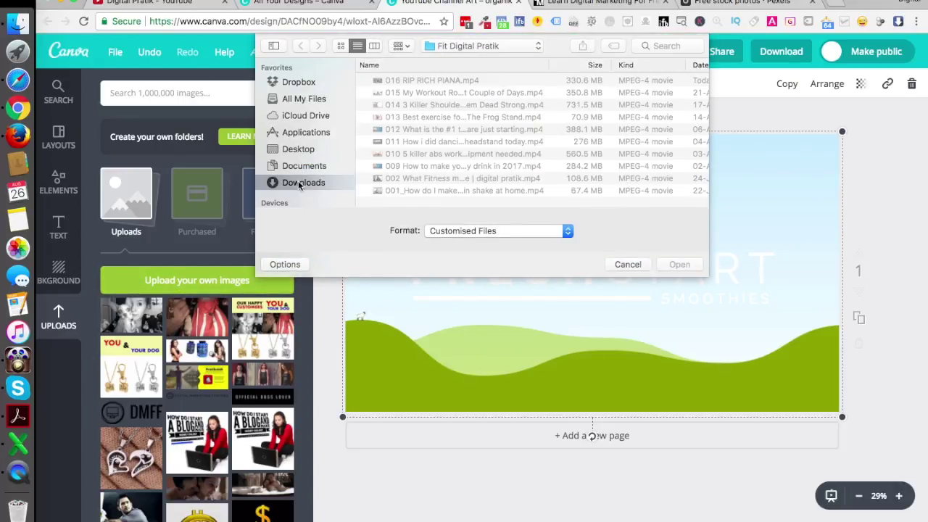
double_click(418, 80)
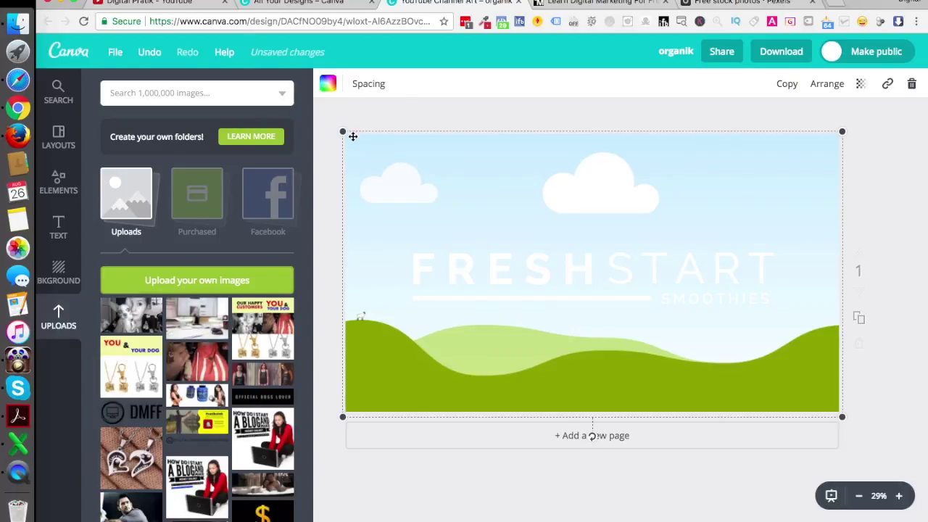
Add the uploaded desk photo to the design and make it fill the whole canvas as the background.
left_click(194, 320)
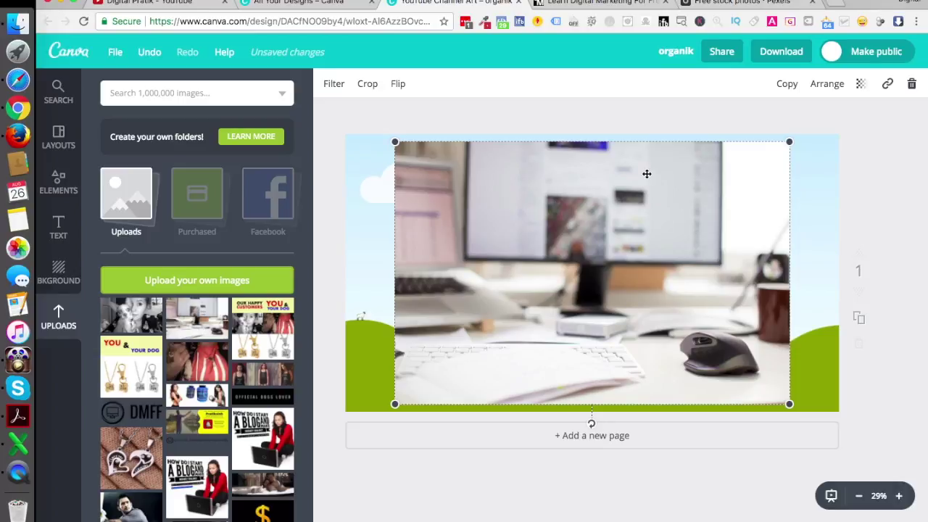
double_click(472, 232)
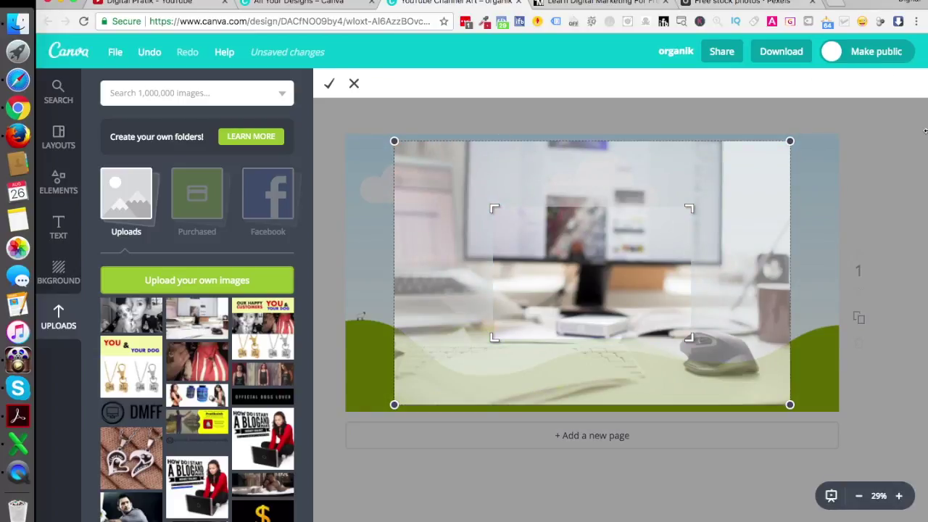
left_click(329, 83)
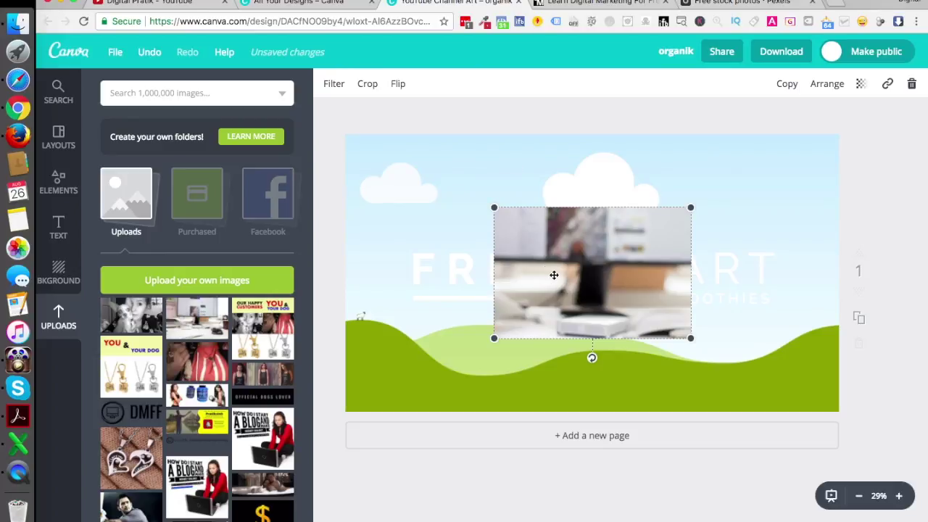
left_click_drag(494, 208, 324, 152)
left_click_drag(688, 335, 841, 439)
left_click_drag(630, 237, 607, 281)
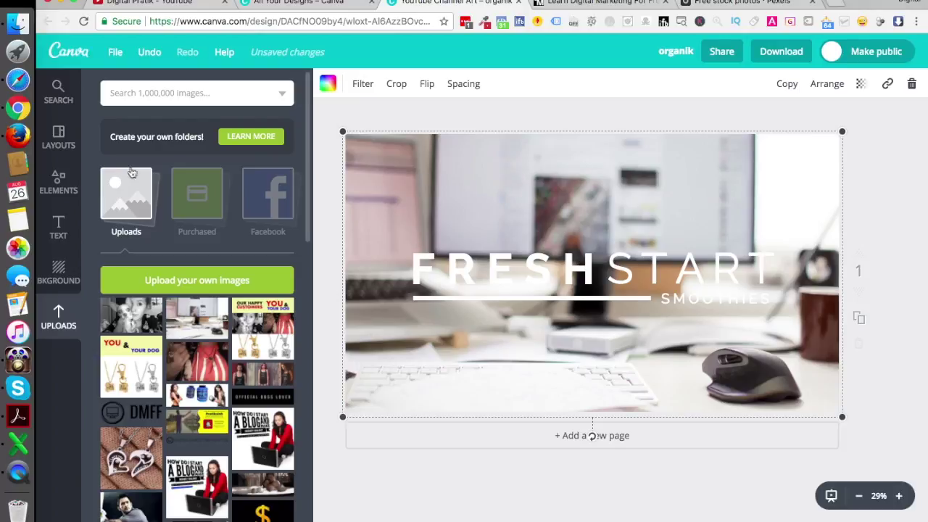
Add a square from the free shape elements to the channel art.
left_click(61, 139)
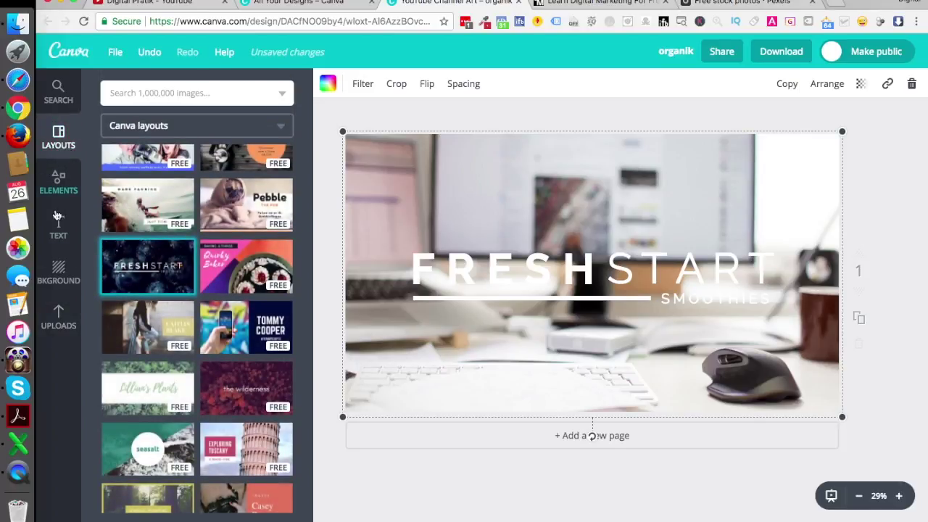
left_click(59, 183)
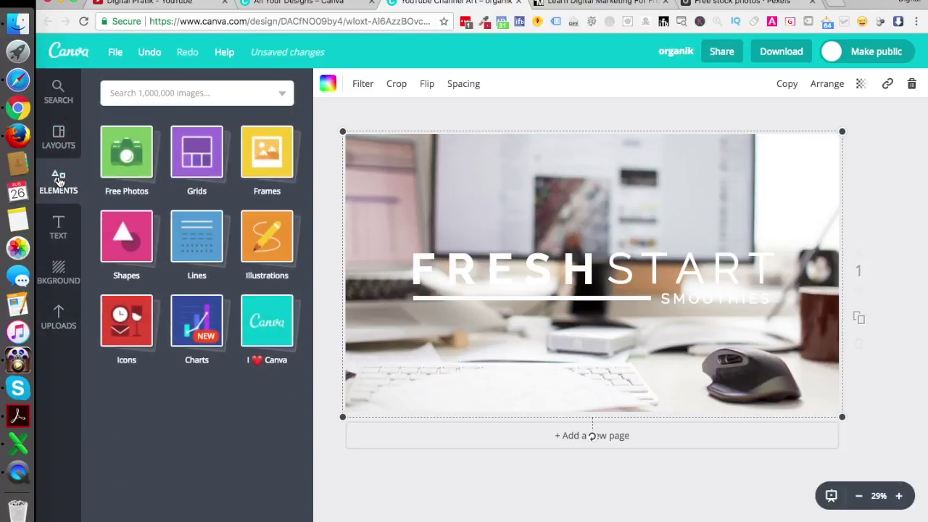
left_click(129, 242)
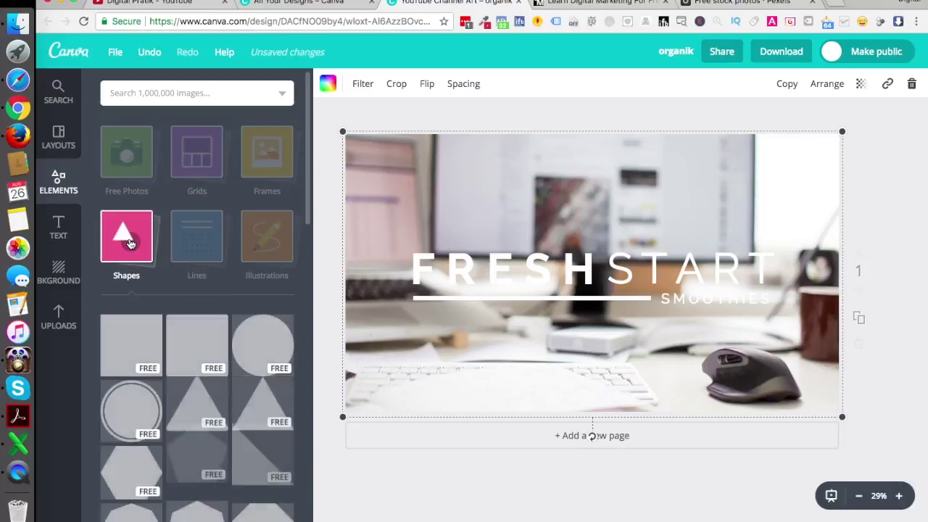
left_click(130, 344)
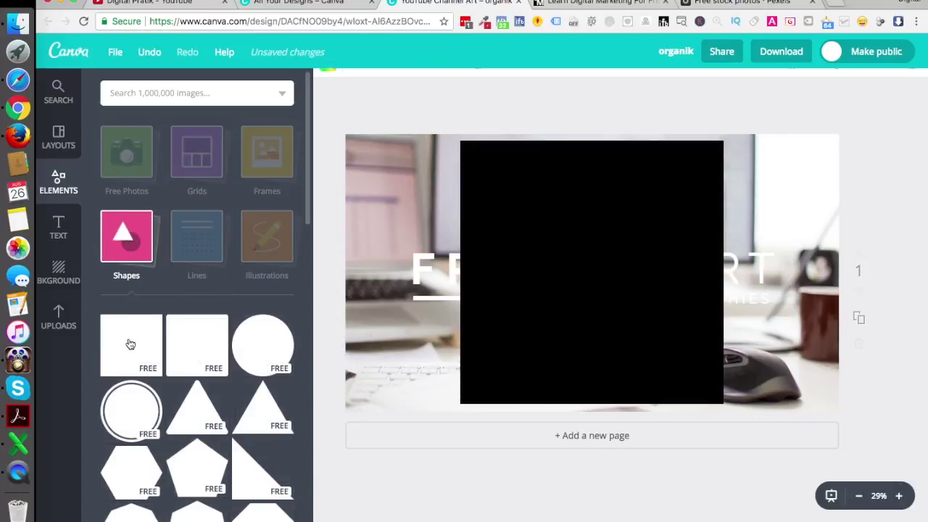
Stretch the black square on all four sides until it covers the entire canvas.
left_click_drag(461, 272, 348, 271)
left_click_drag(722, 273, 836, 271)
left_click_drag(593, 142, 593, 133)
left_click_drag(592, 407, 591, 411)
left_click(883, 215)
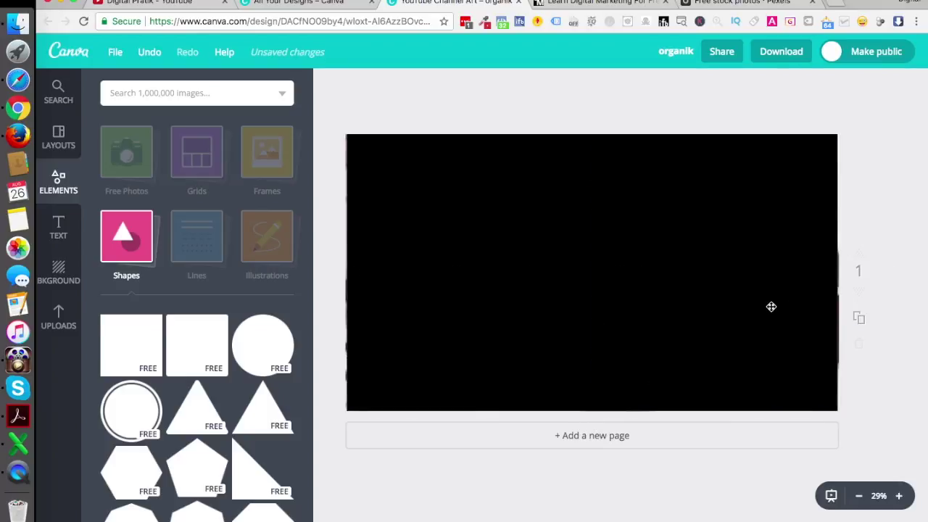
left_click(833, 269)
left_click_drag(838, 271, 841, 272)
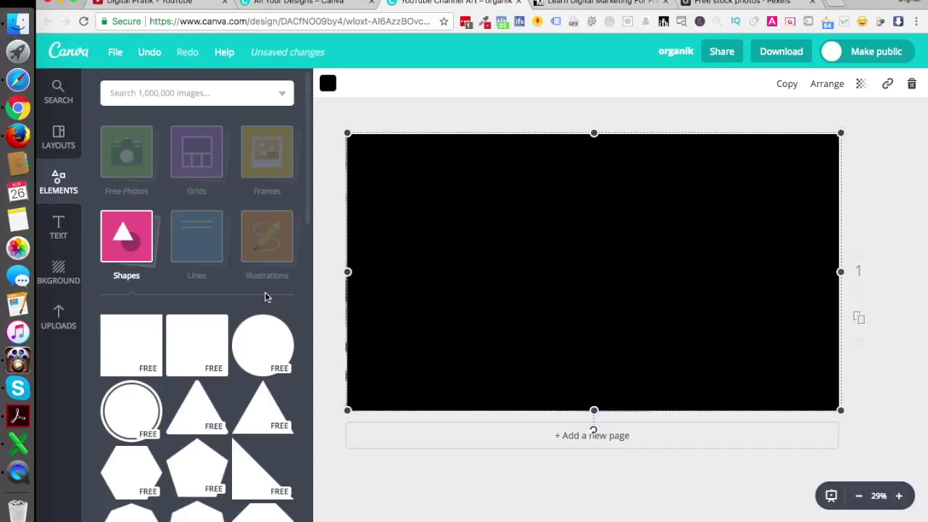
left_click_drag(347, 272, 343, 272)
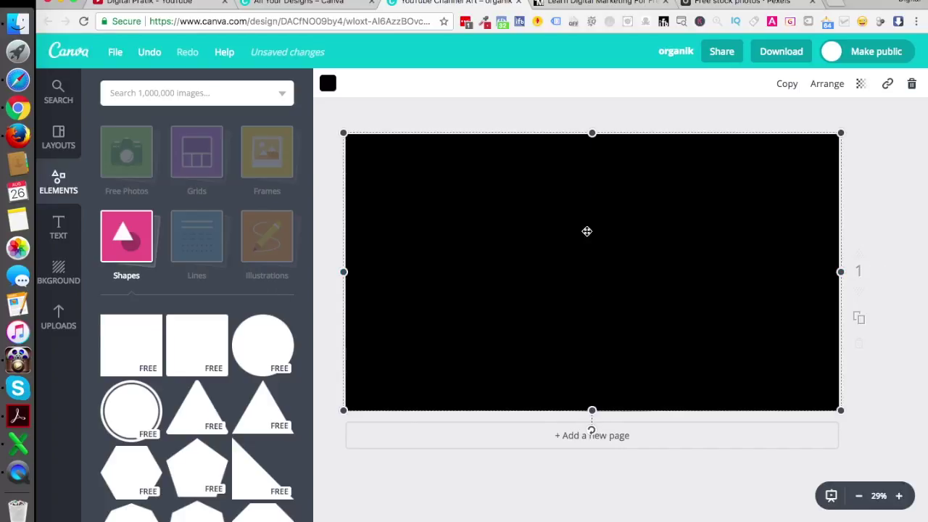
Send the black rectangle back until it lies behind the title, line and subtitle.
left_click(827, 84)
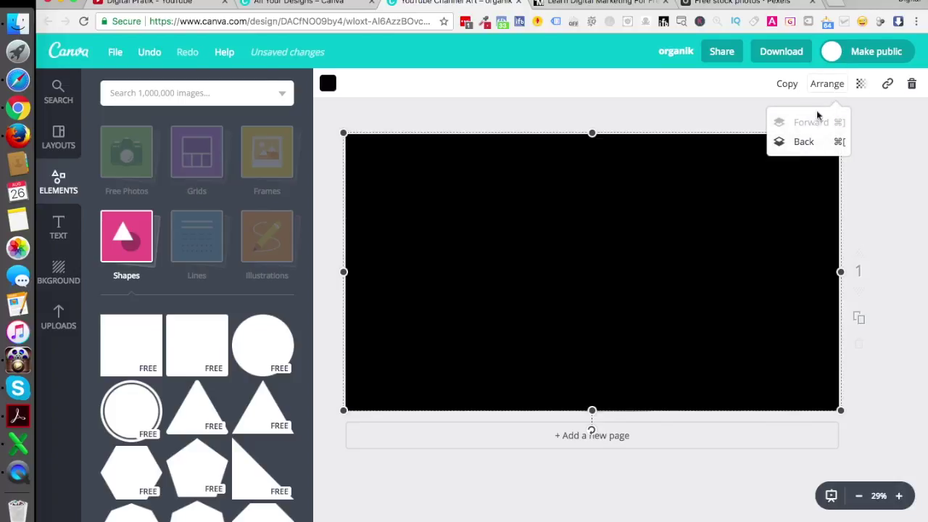
left_click(807, 144)
left_click(809, 145)
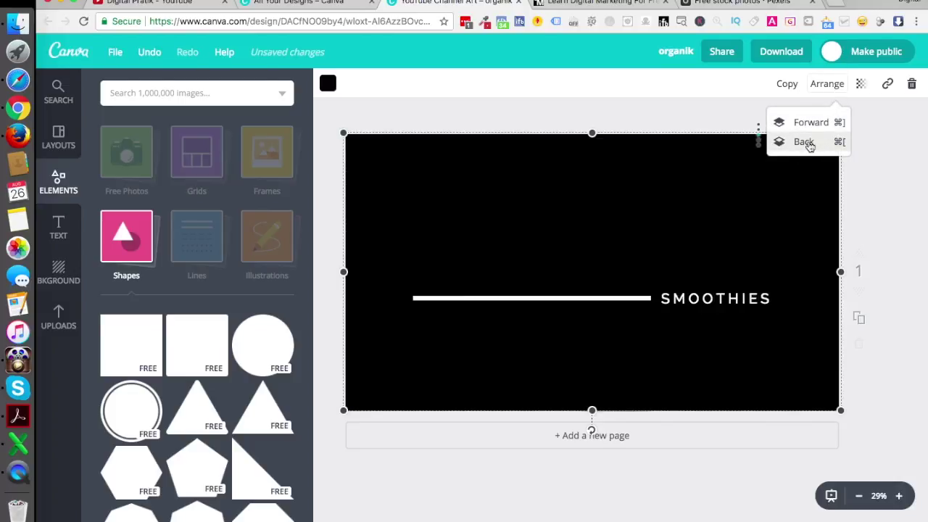
left_click(809, 144)
left_click(809, 144)
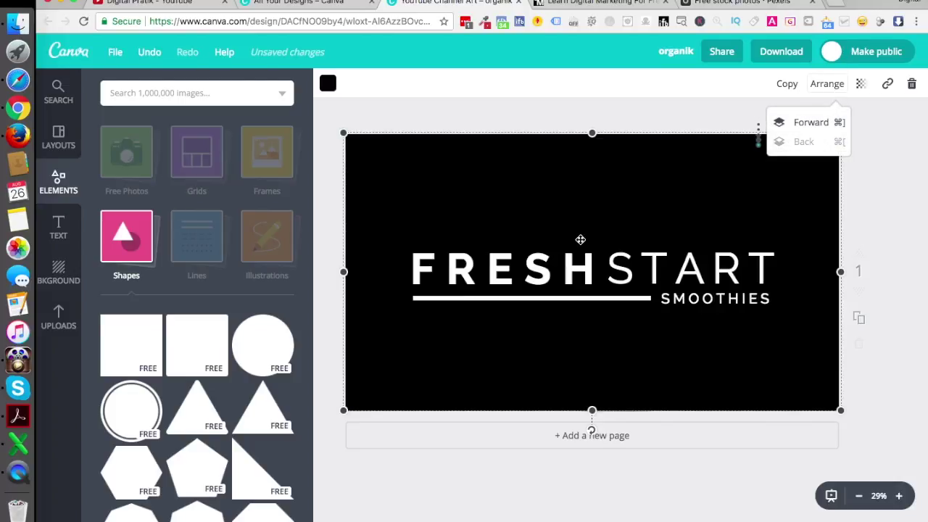
left_click(797, 156)
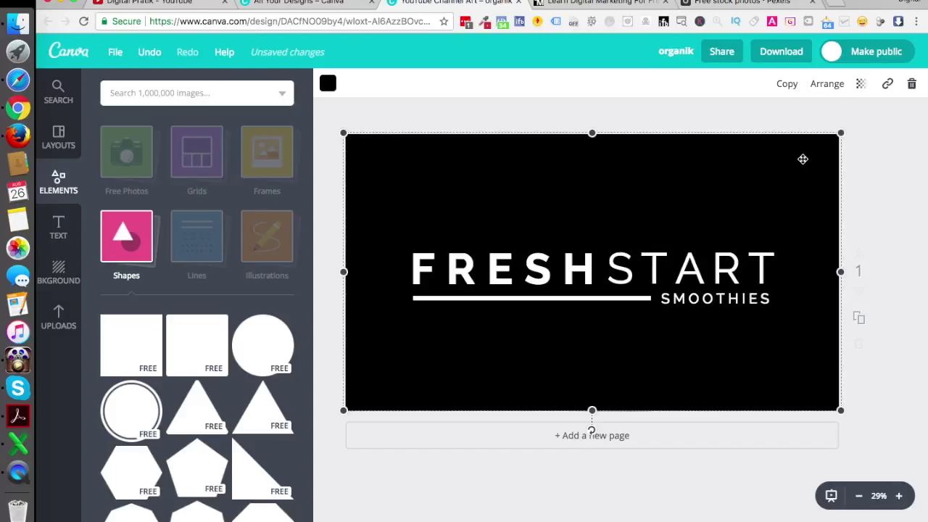
Make the black rectangle semi-transparent so that it acts as a dark overlay on the desk photo.
left_click(788, 157)
left_click(867, 84)
left_click_drag(838, 131, 783, 125)
left_click(890, 143)
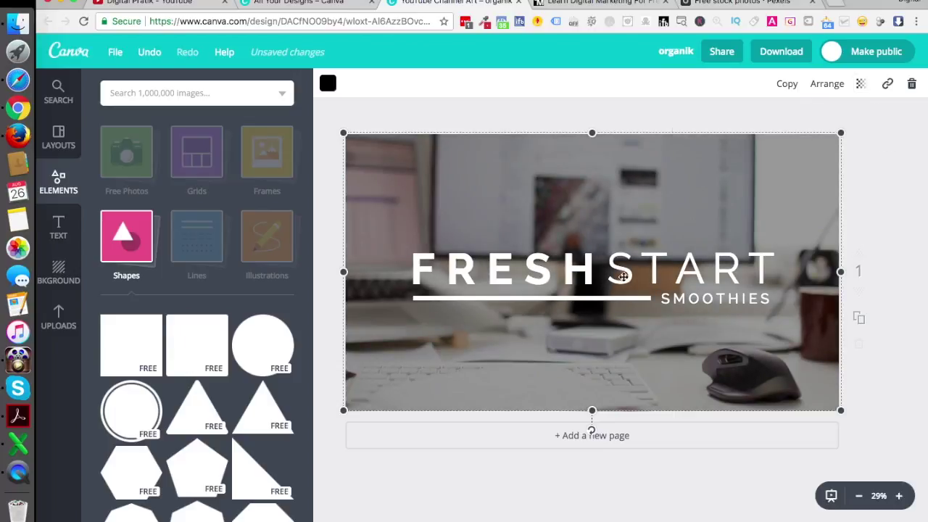
Check the channel name on the YouTube channel page in Safari and return to the Canva design.
double_click(574, 276)
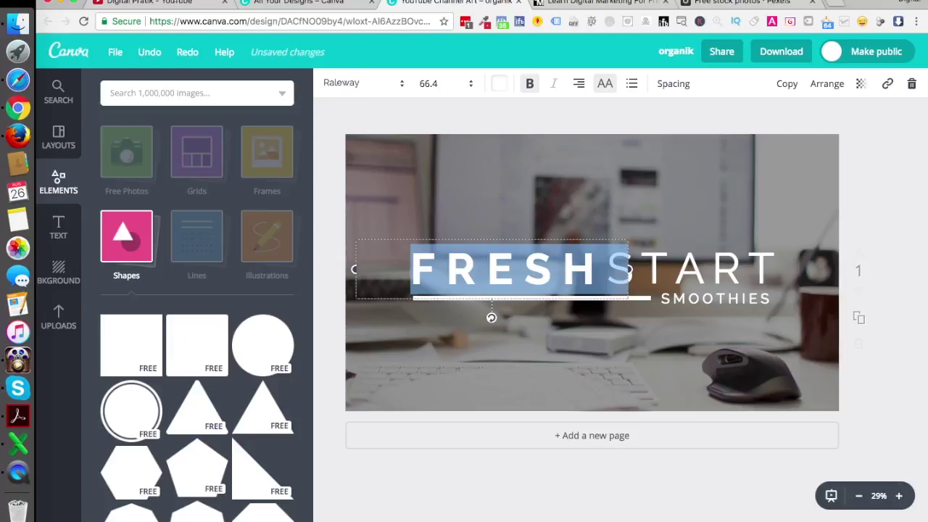
key("super+Tab")
key("super+Tab")
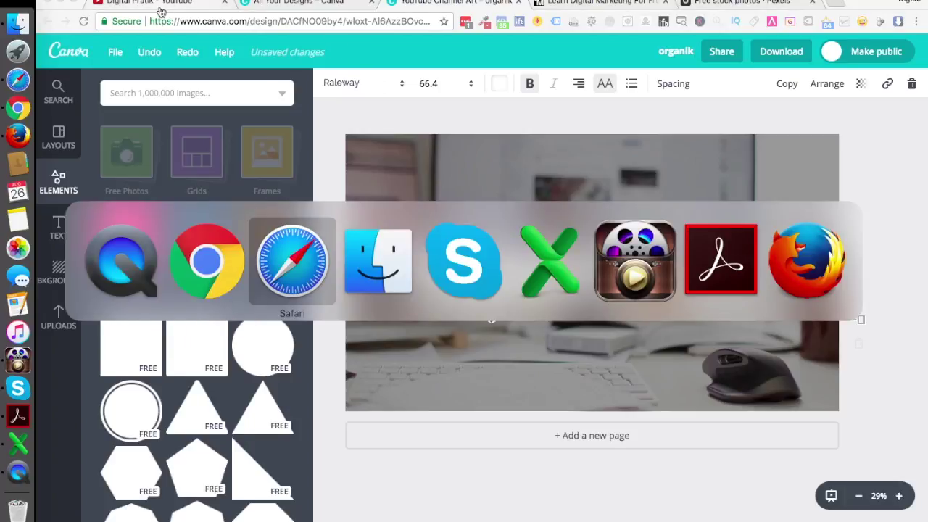
left_click(241, 464)
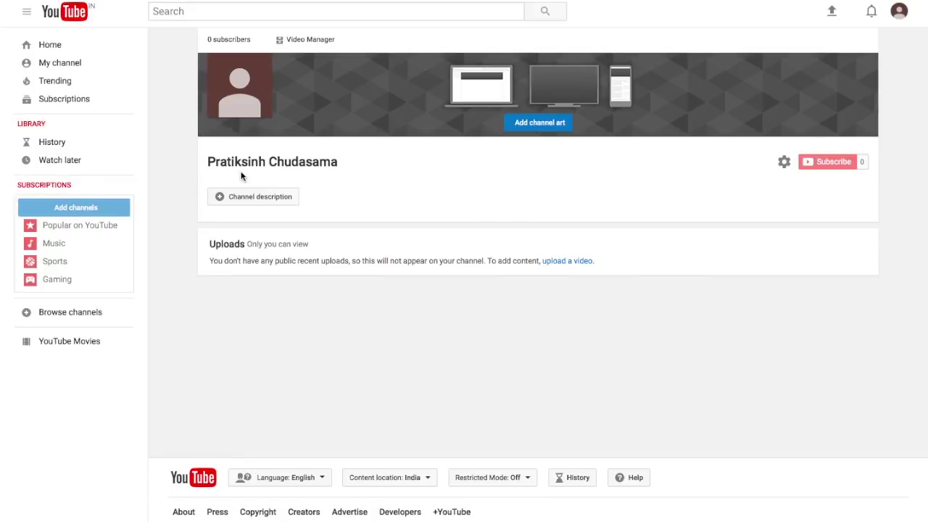
key("super+Tab")
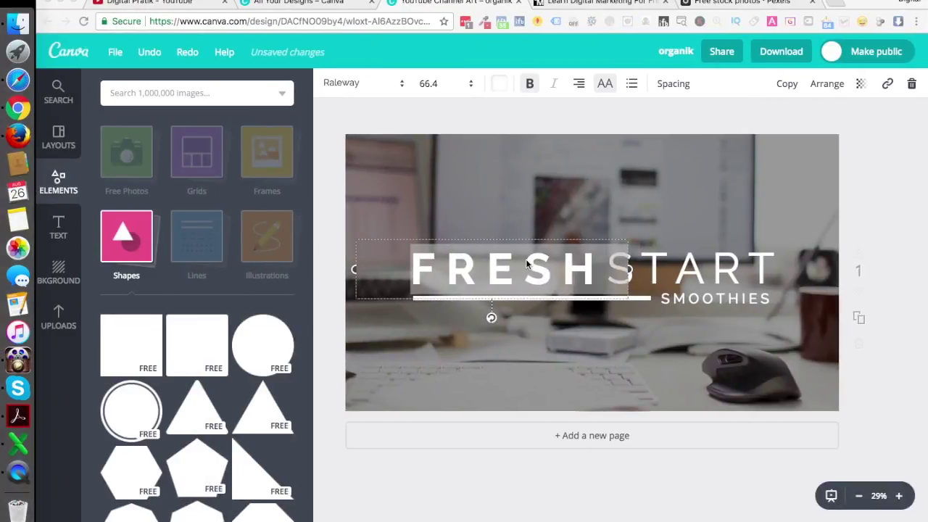
Replace the title word FRESH with DIGITAL and START with the channel owner's first name.
left_click(577, 152)
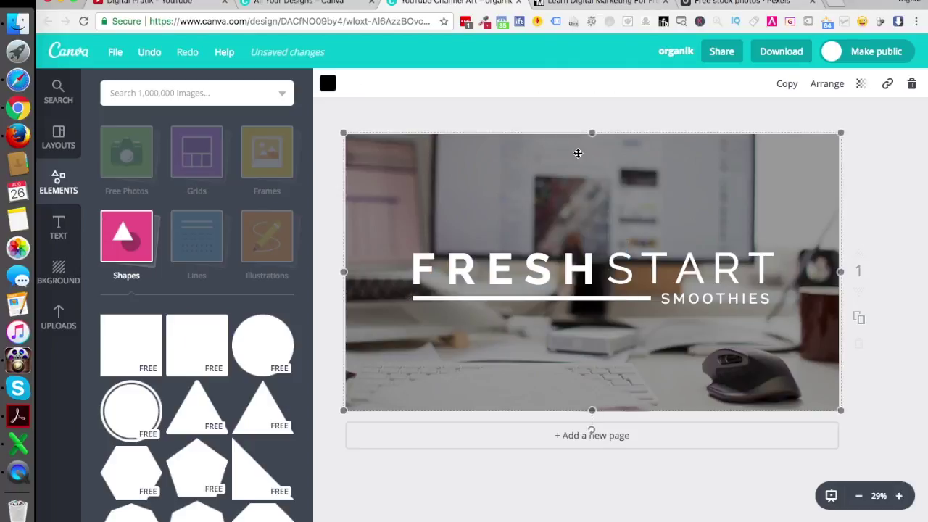
left_click(913, 180)
left_click(509, 280)
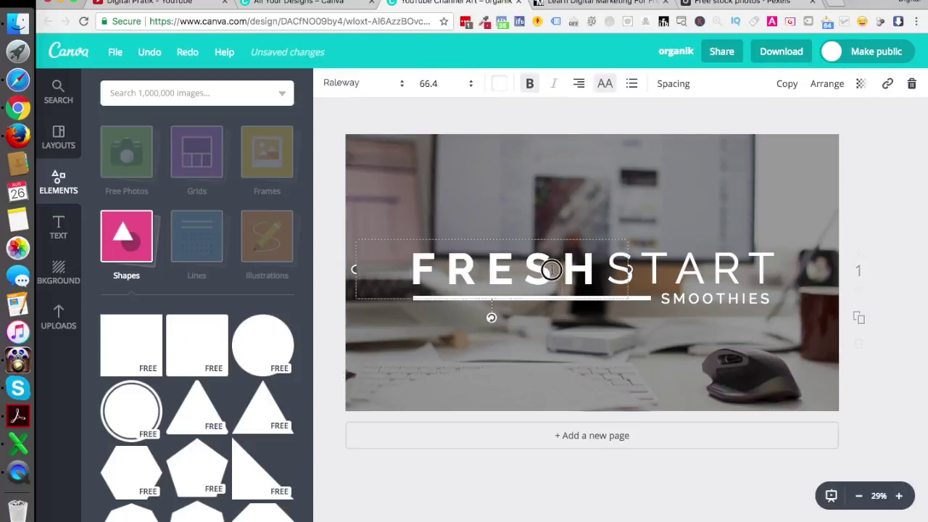
double_click(509, 280)
type("DIGITAL")
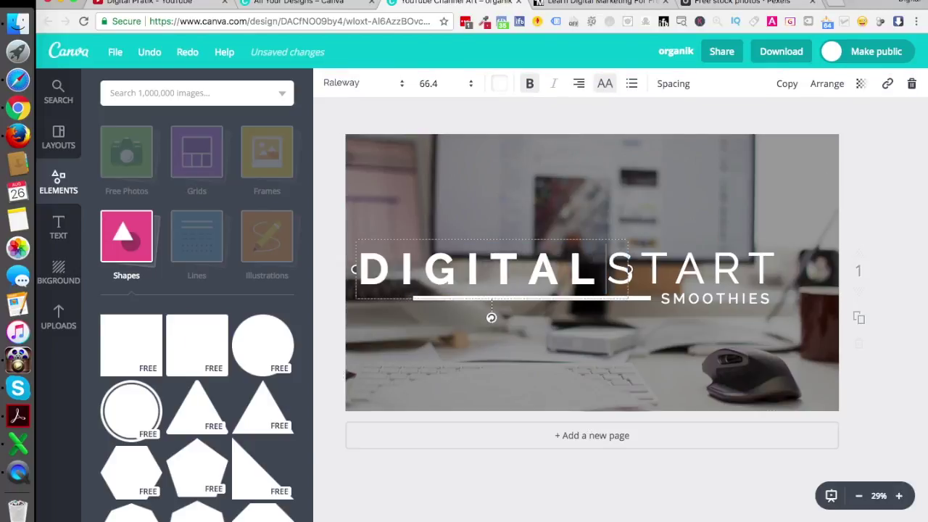
double_click(690, 268)
type("PRATIK")
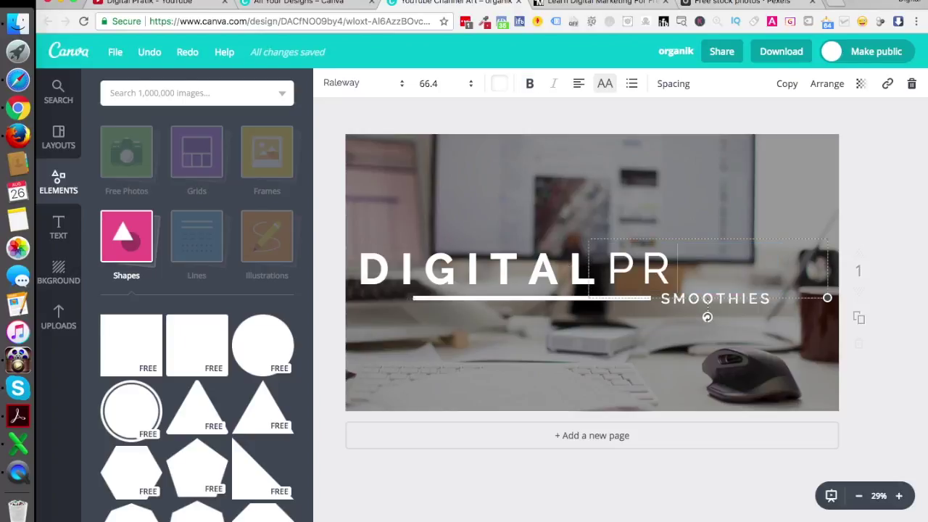
Set the letter spacing of DIGITAL to 80 and tighten the spacing of the second title word.
double_click(481, 281)
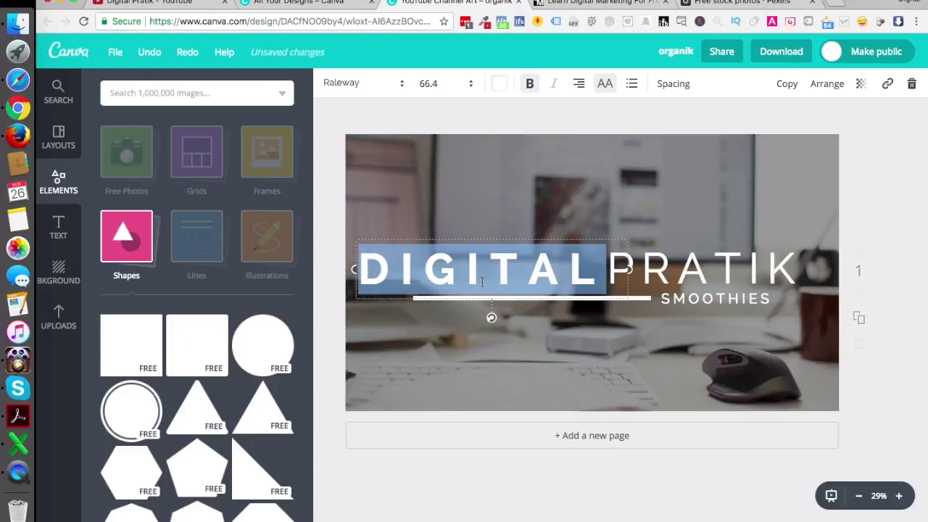
left_click(668, 91)
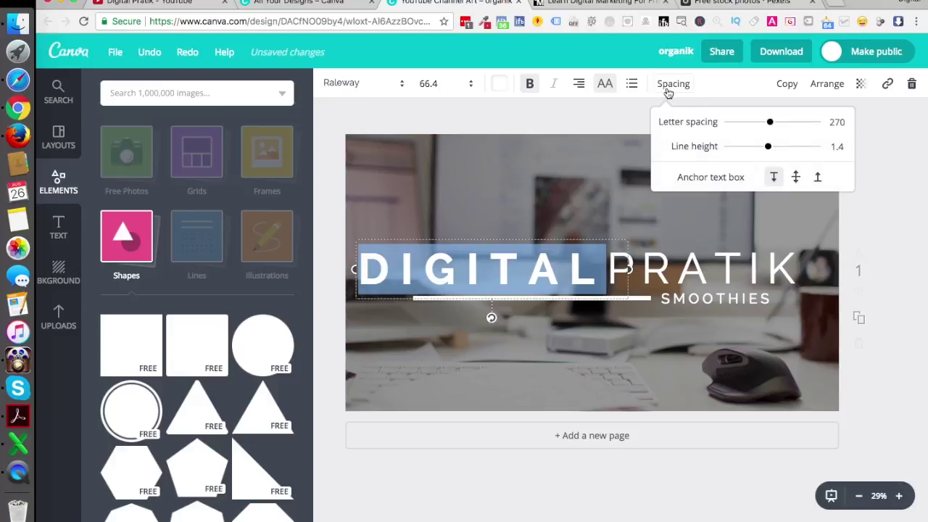
left_click_drag(769, 123, 753, 122)
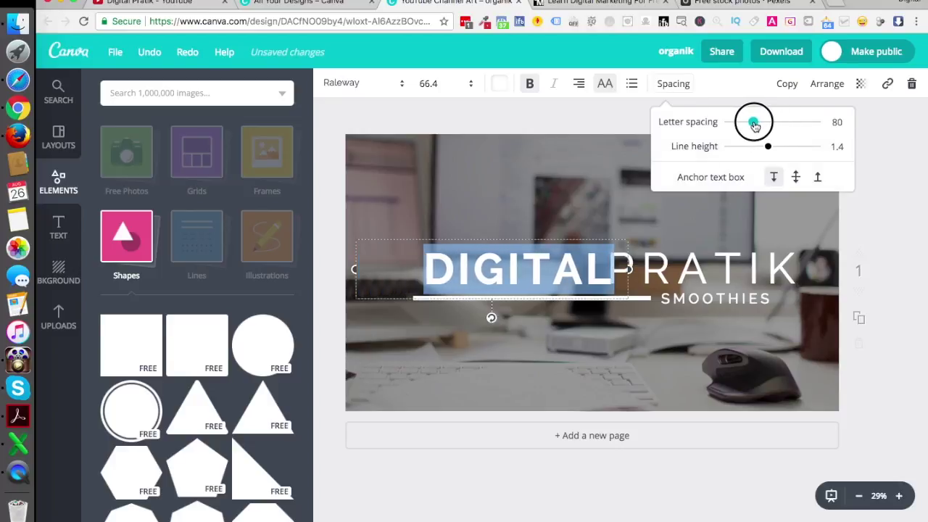
double_click(716, 272)
left_click(668, 83)
left_click_drag(761, 123, 752, 125)
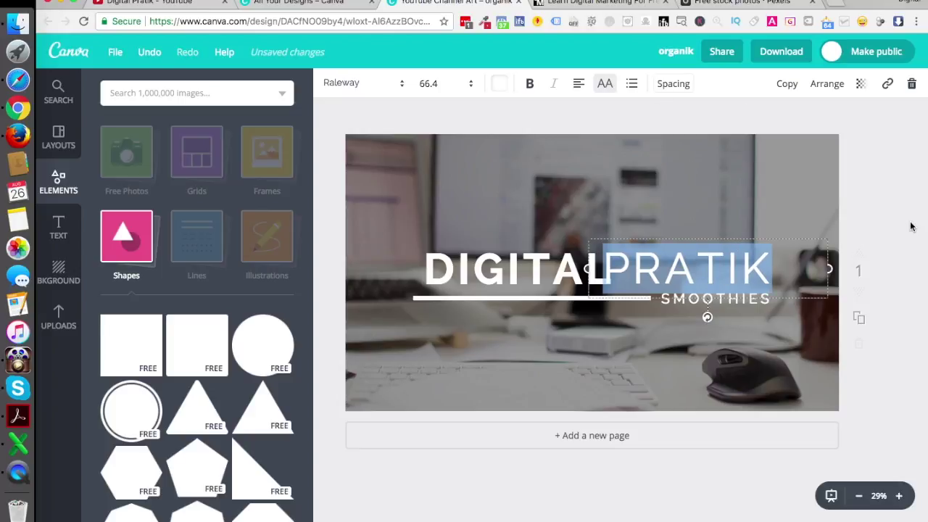
Nudge the word DIGITAL left until it clears the second title word and aligns with the line's left end.
left_click(768, 164)
left_click(507, 287)
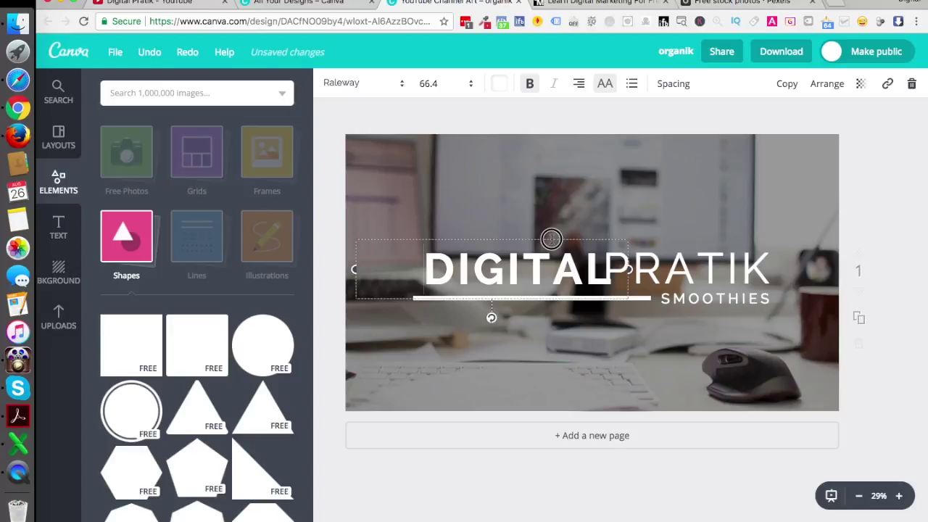
left_click(563, 239)
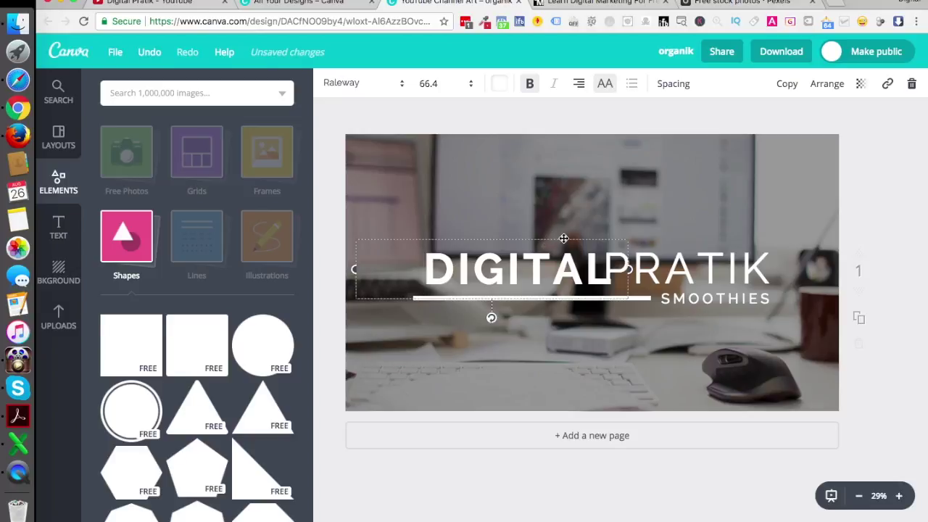
key("Left")
key("Left")
key("Left")
key("Left")
key("Left")
key("Left")
key("Left")
key("Left")
key("Left")
key("Left")
key("Left")
key("Left")
key("Left")
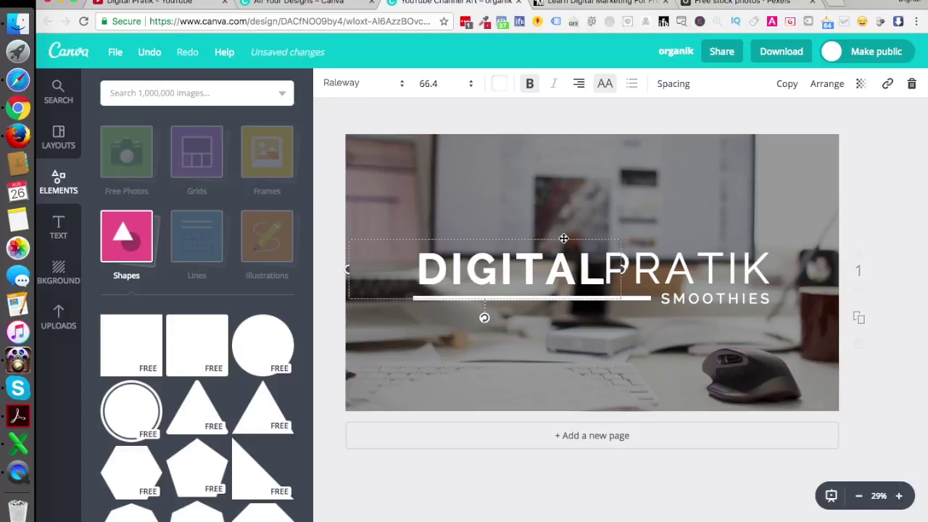
key("Left")
key("Left")
key("Left")
key("Left")
left_click(873, 188)
Replace the subtitle SMOOTHIES with LEARN APPLY and SHARE on two lines.
left_click(698, 298)
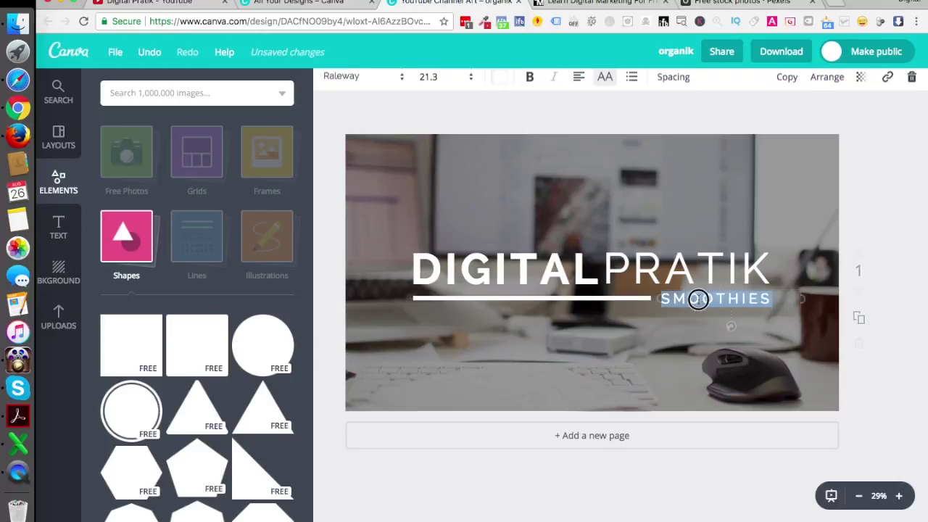
type("LEARN")
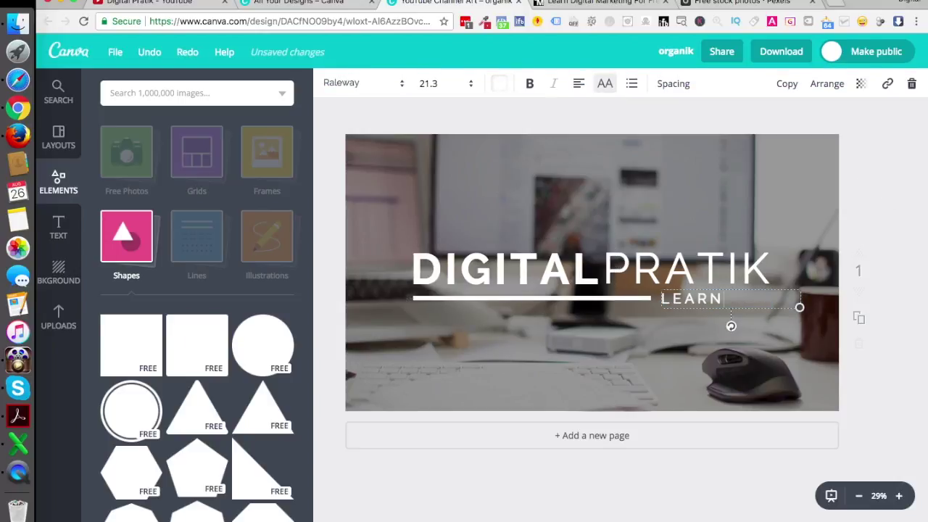
type(" APPLY")
key("Return")
type("SHARE")
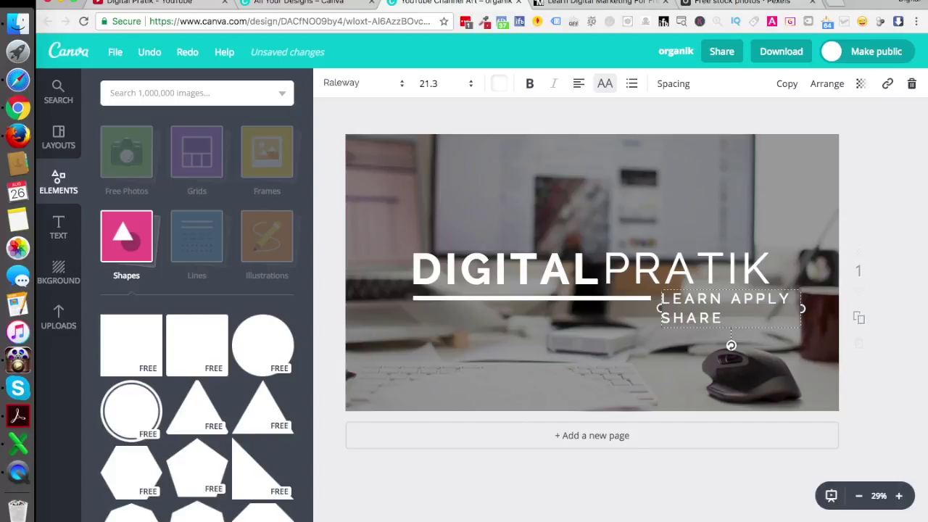
Clear the two-line subtitle and enter YOUTUBER instead.
key("ctrl+a")
key("BackSpace")
type("YOUTUBE")
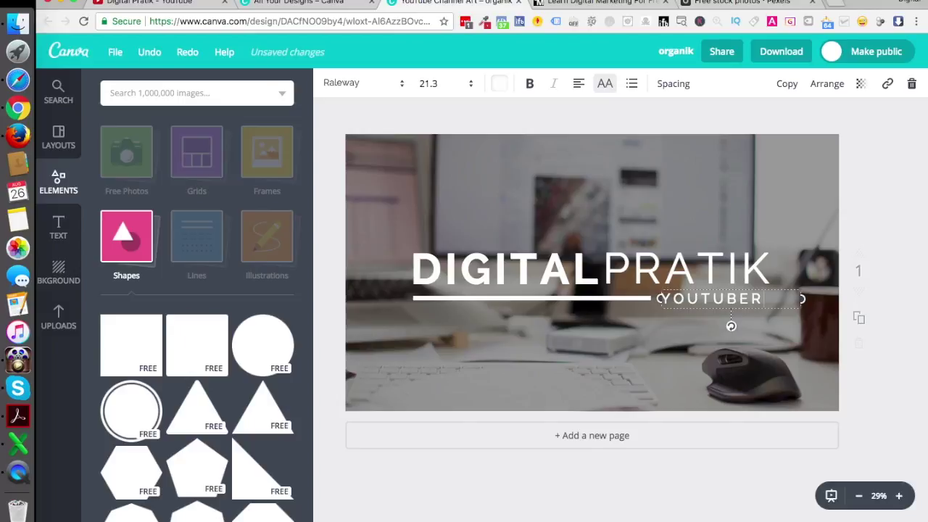
Fine-tune the second title word's horizontal position beside DIGITAL in small nudges, leaving the subtitle YOUTUBER as it is.
key("ctrl+a")
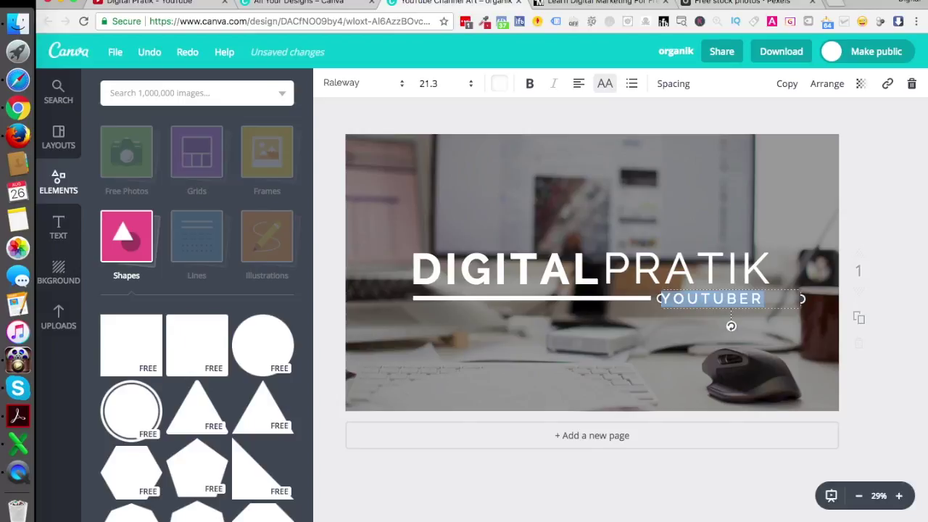
left_click(875, 195)
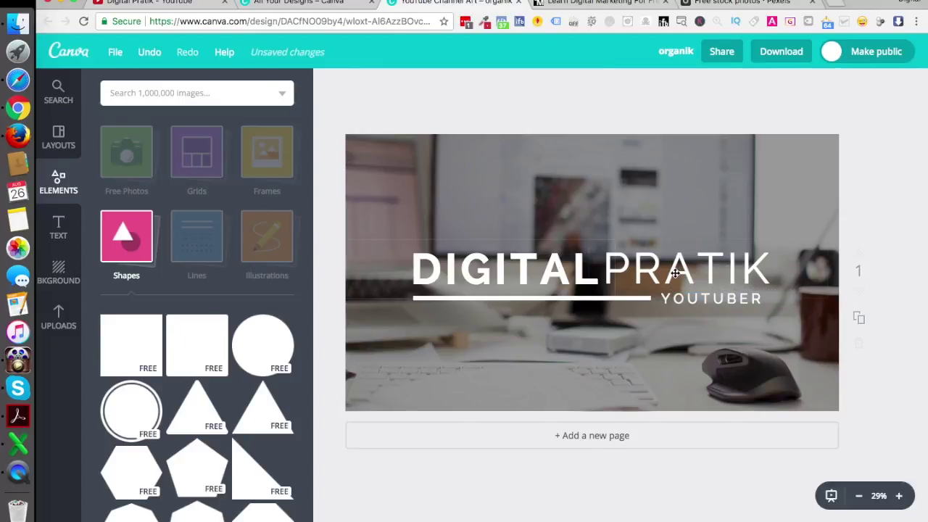
left_click(641, 257)
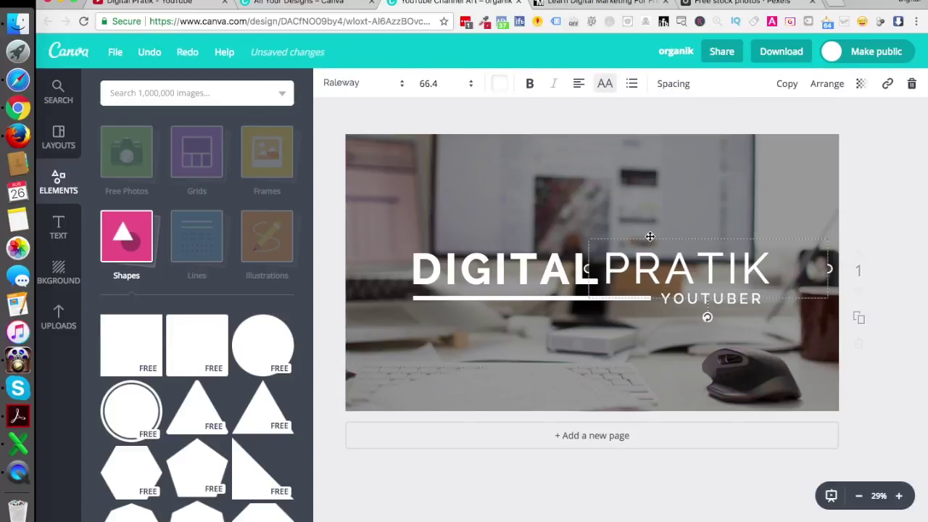
key("shift+Right")
key("Left")
key("Left")
key("Left")
key("Left")
key("Left")
key("Left")
key("Left")
key("Left")
key("Left")
key("Left")
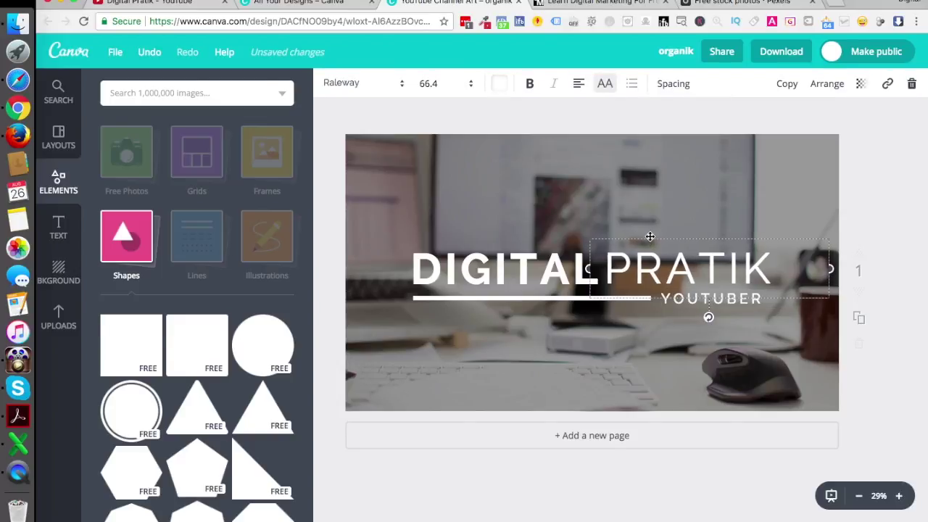
left_click(877, 181)
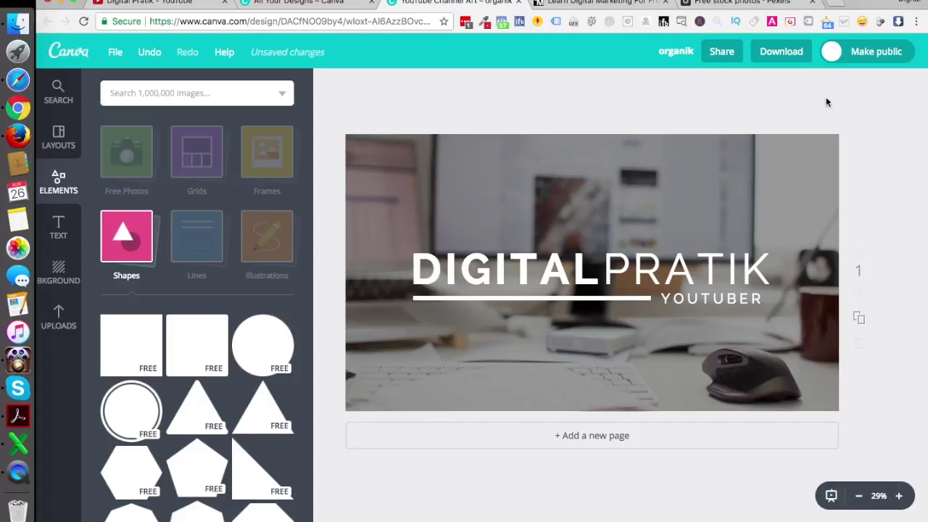
Download the design as a PNG file and dismiss the mobile app promotion.
left_click(779, 52)
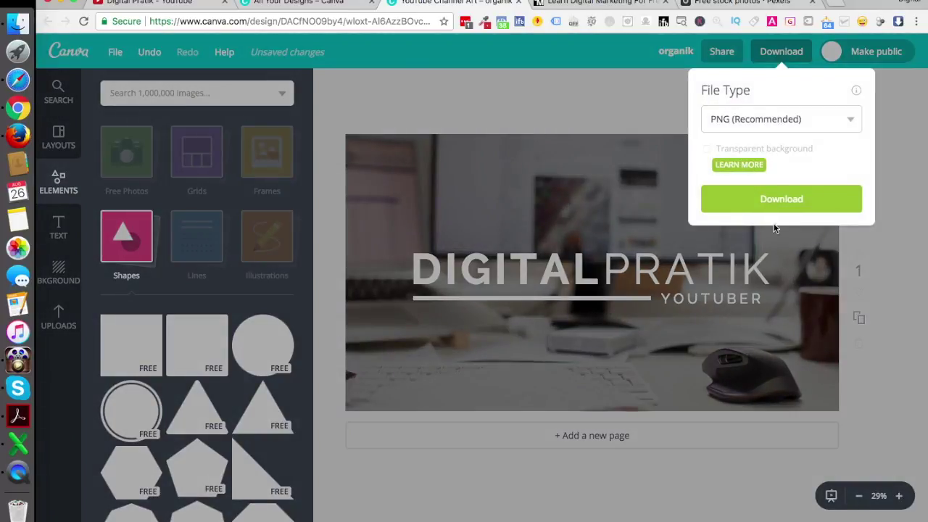
left_click(740, 120)
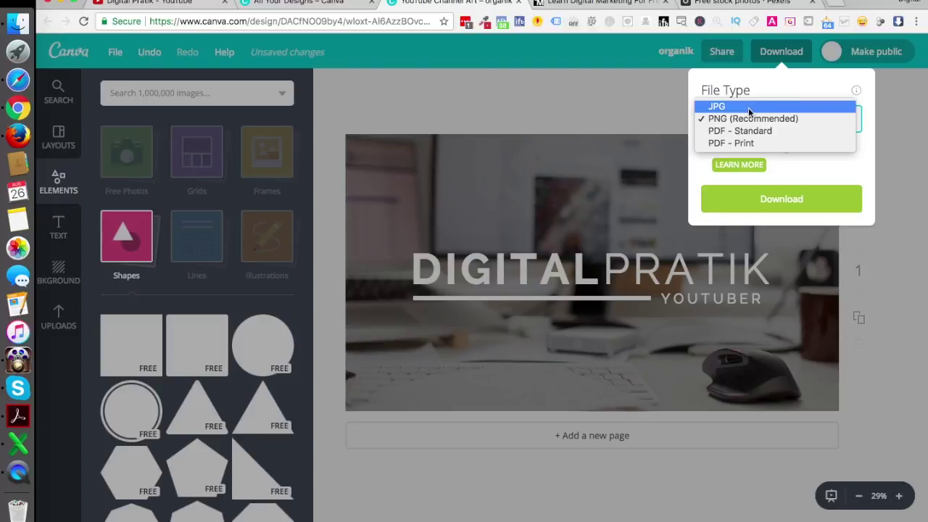
left_click(752, 119)
left_click(789, 203)
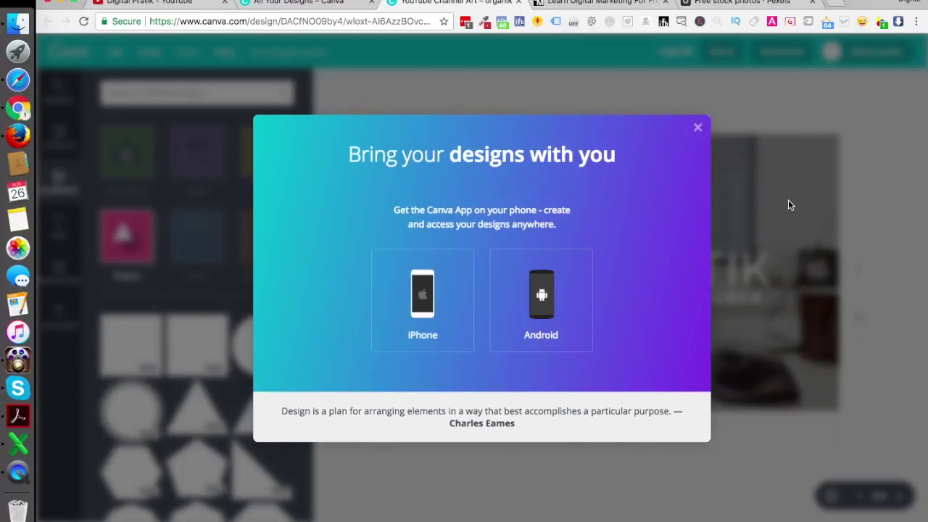
left_click(698, 129)
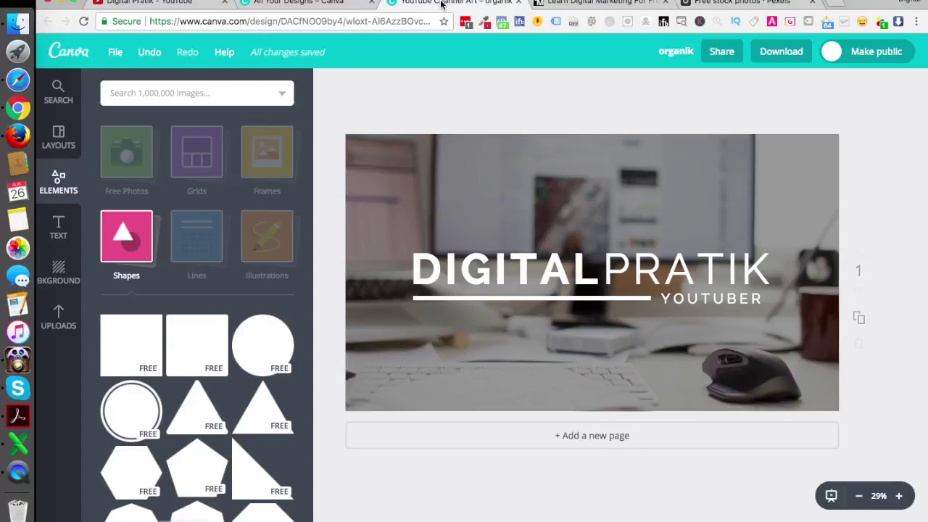
Switch to the YouTube channel page and upload organik.png from Downloads as the channel art.
key("super+Tab")
key("super+Tab")
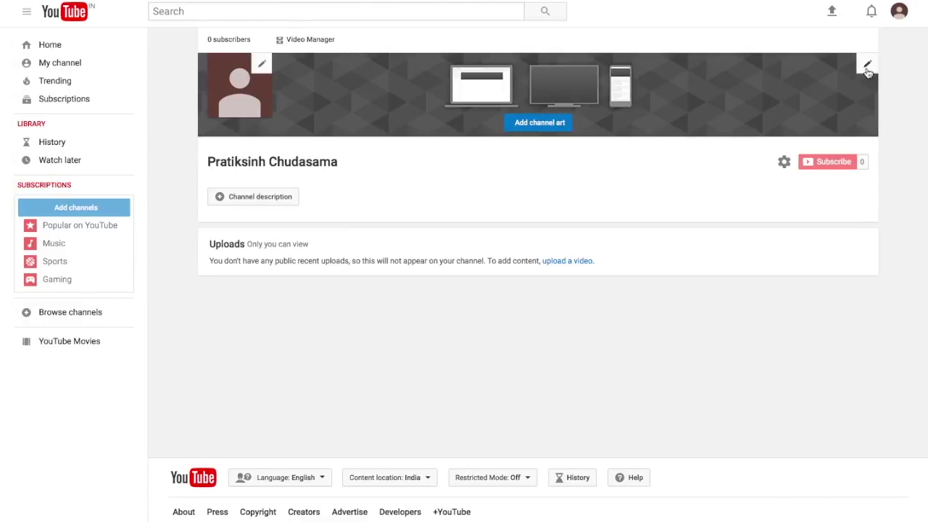
left_click(816, 87)
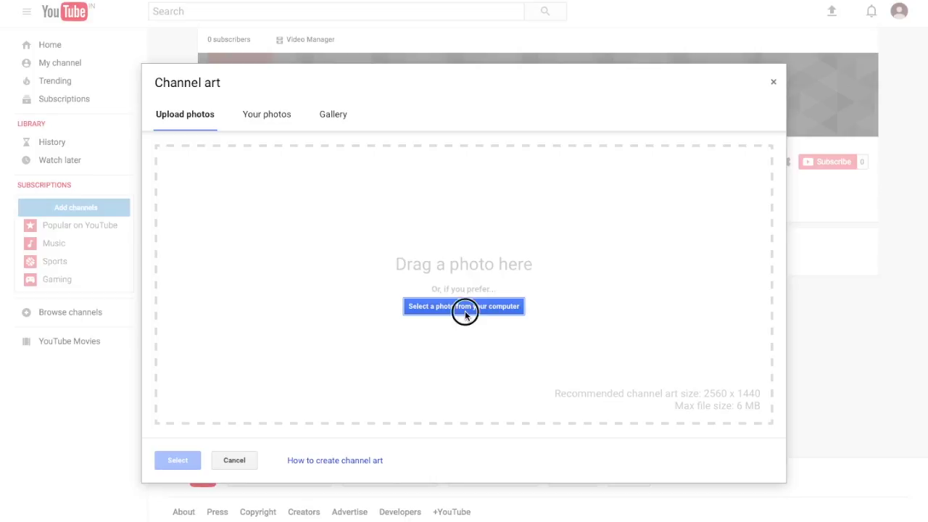
left_click(465, 307)
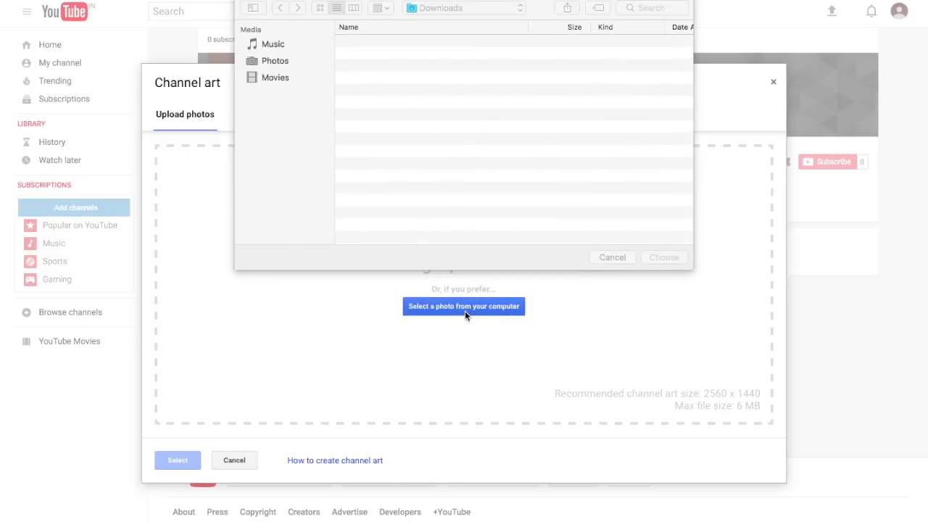
double_click(391, 43)
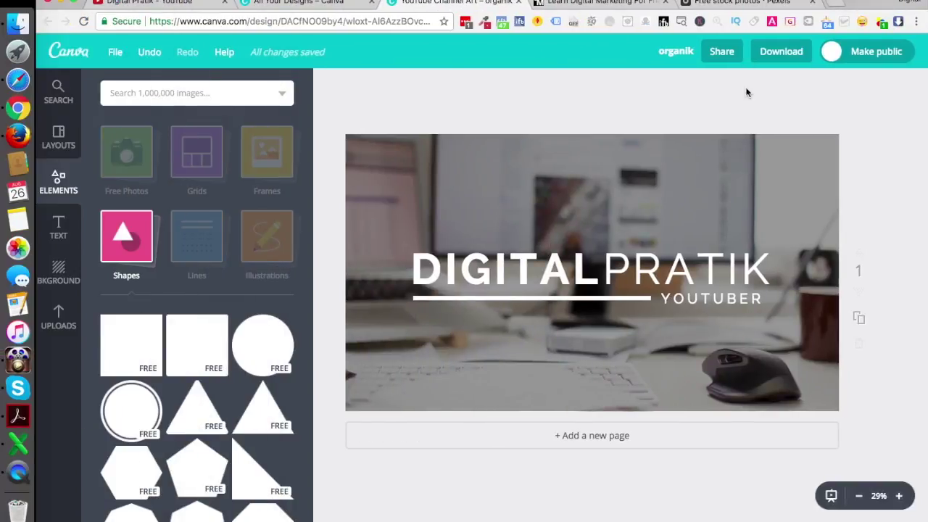
Open compressor.io/compress in a new browser tab and upload organik.png from Downloads for lossy compression.
left_click(833, 6)
type("compressor.io/compress")
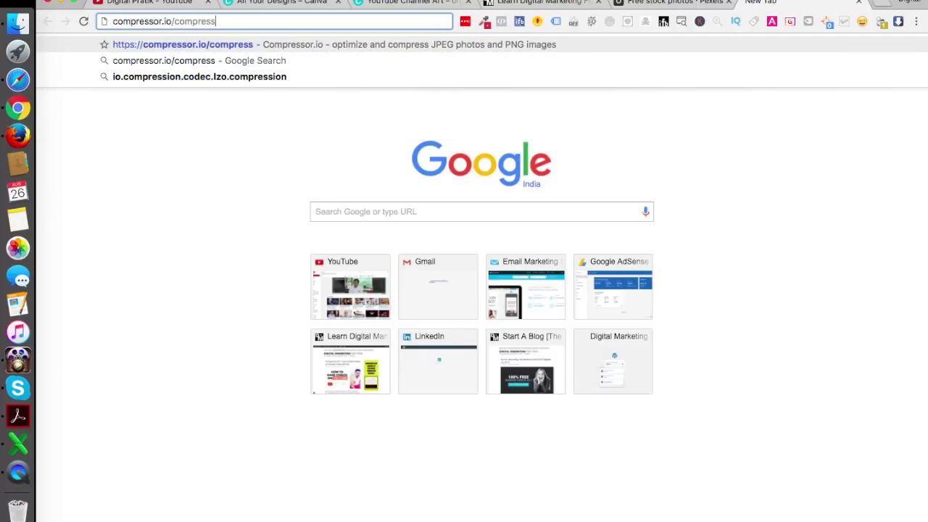
key("Return")
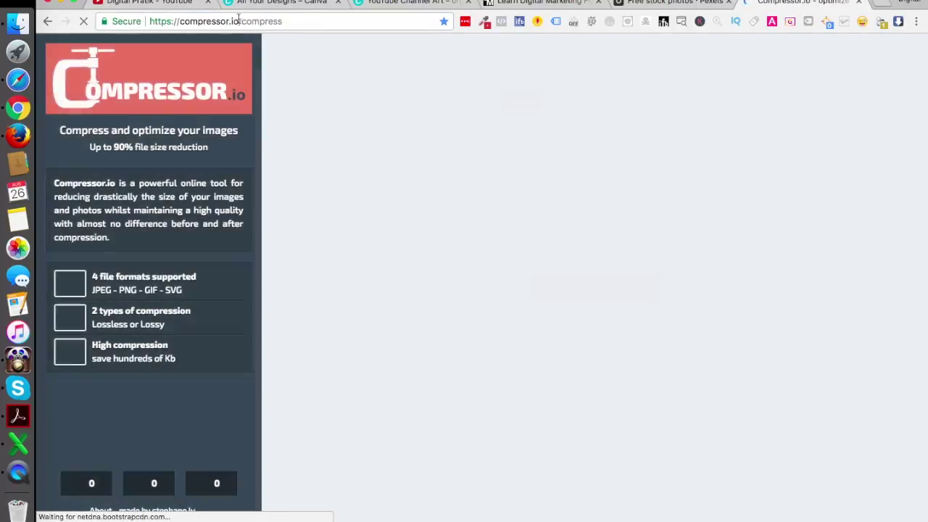
left_click_drag(149, 21, 246, 16)
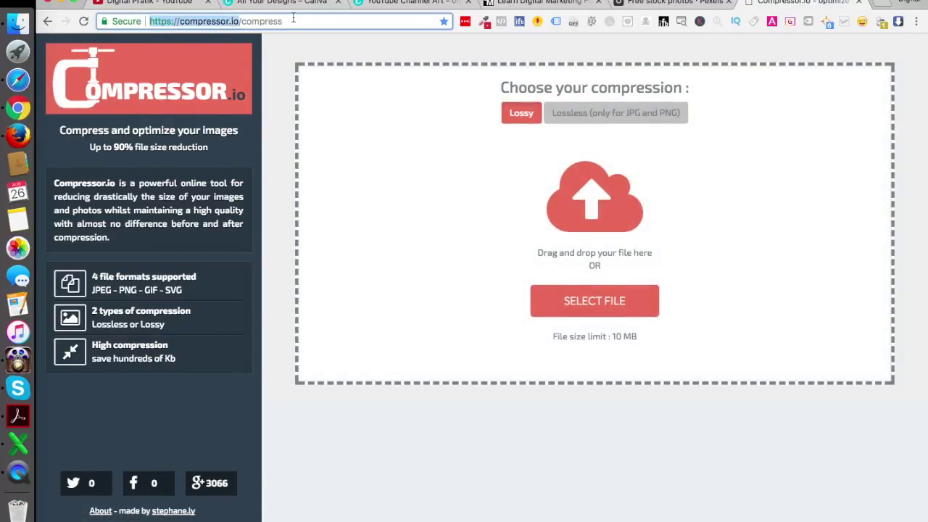
left_click(445, 440)
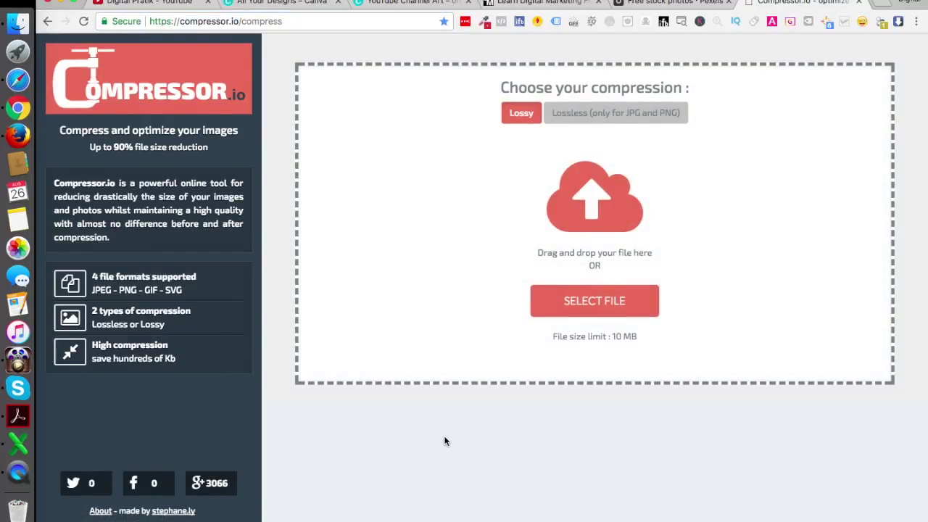
left_click(598, 305)
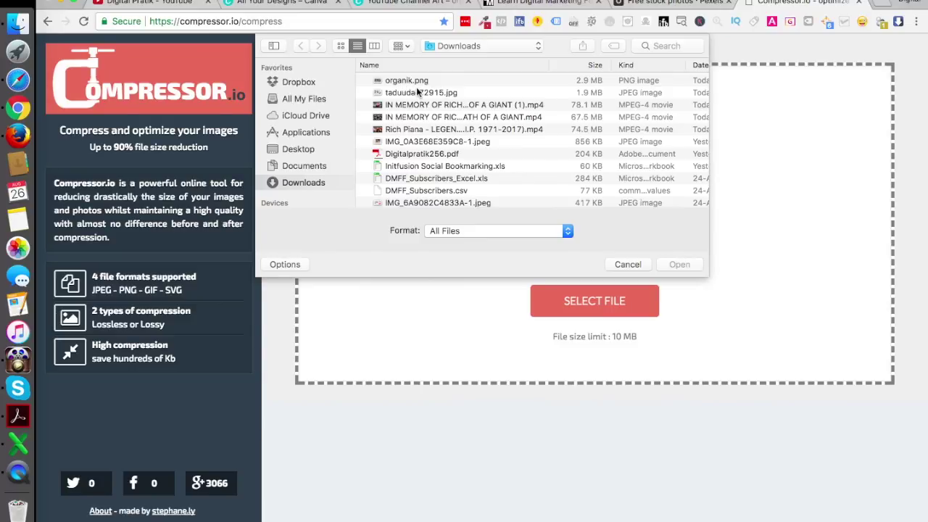
double_click(407, 81)
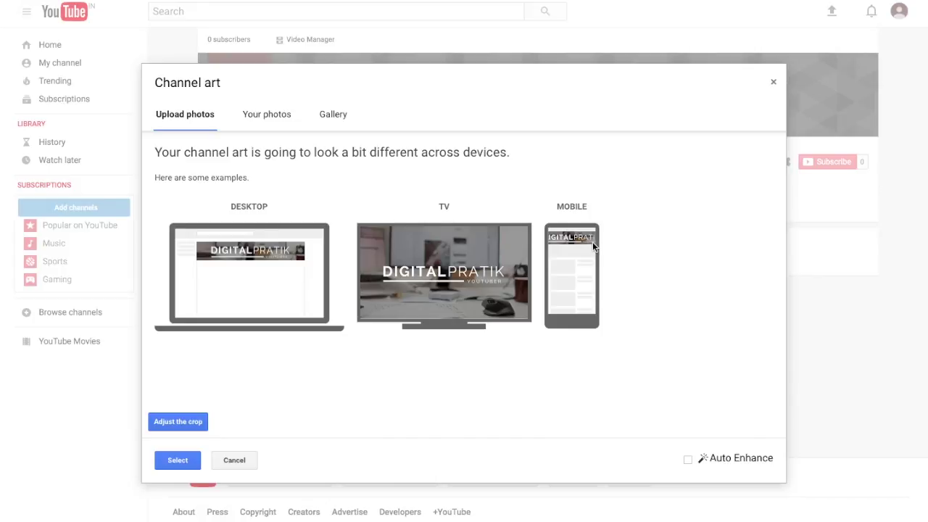
Return to the Canva channel art design and set the font size of DIGITAL to 50.
key("super+Tab")
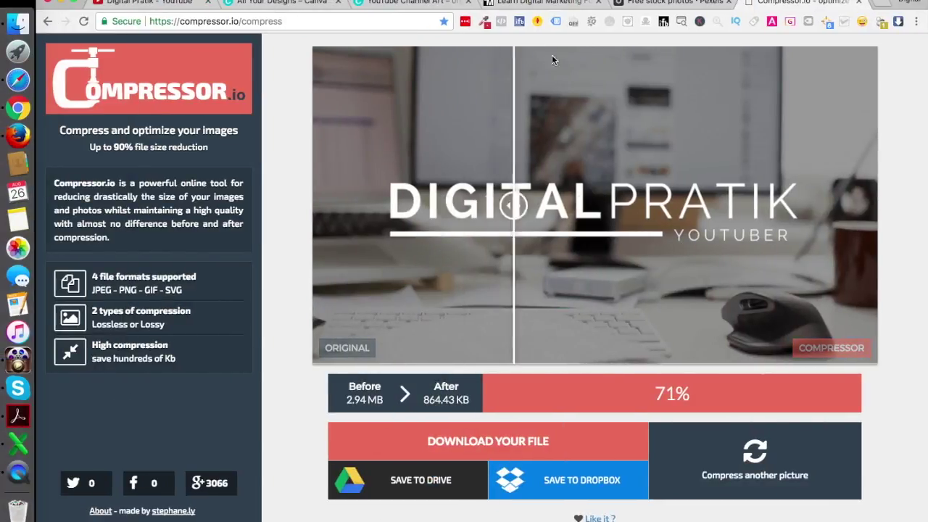
left_click(383, 7)
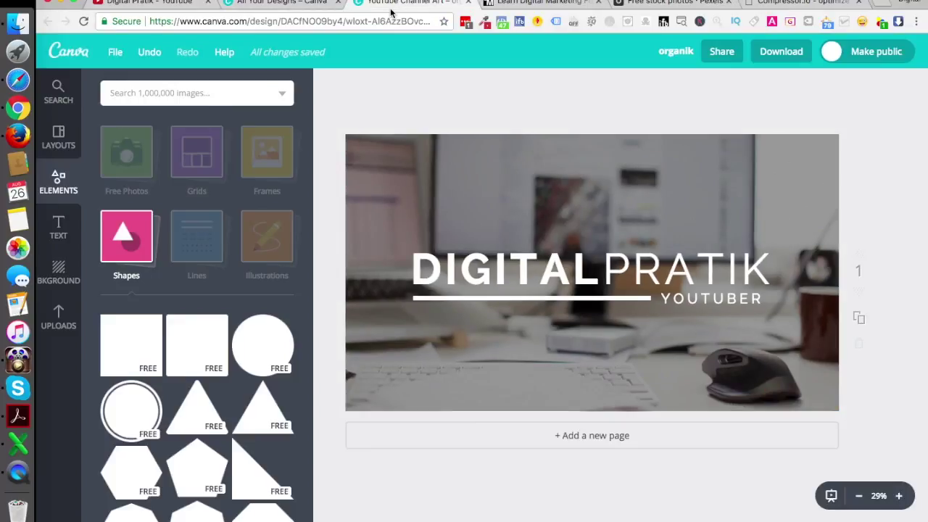
left_click(479, 267)
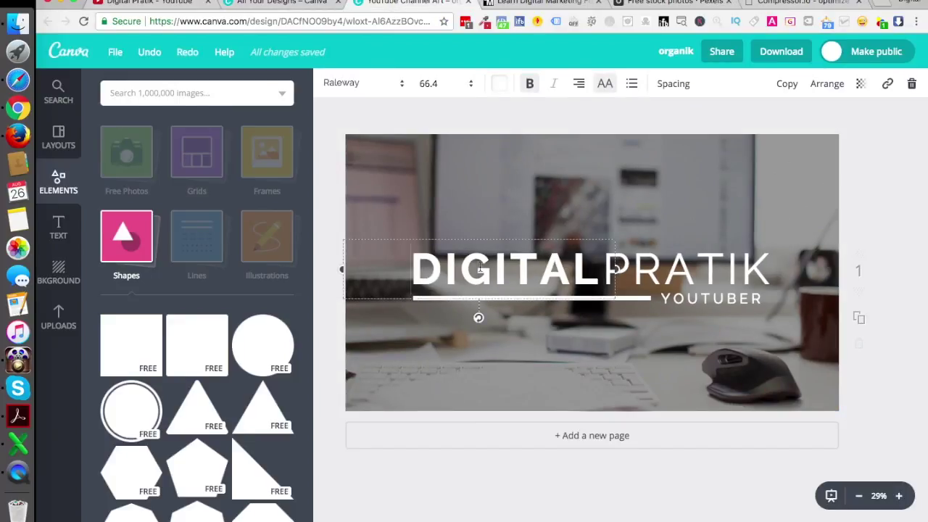
double_click(430, 270)
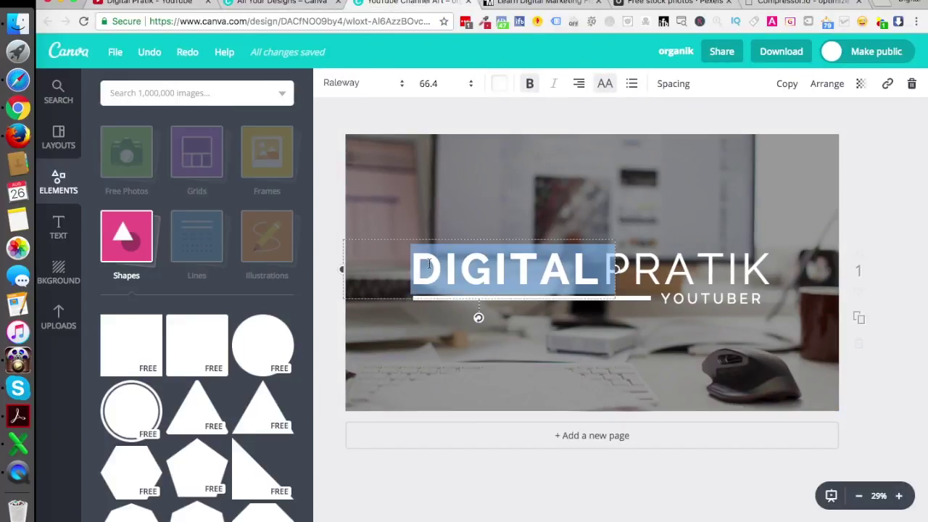
left_click(419, 86)
type("50")
key("Return")
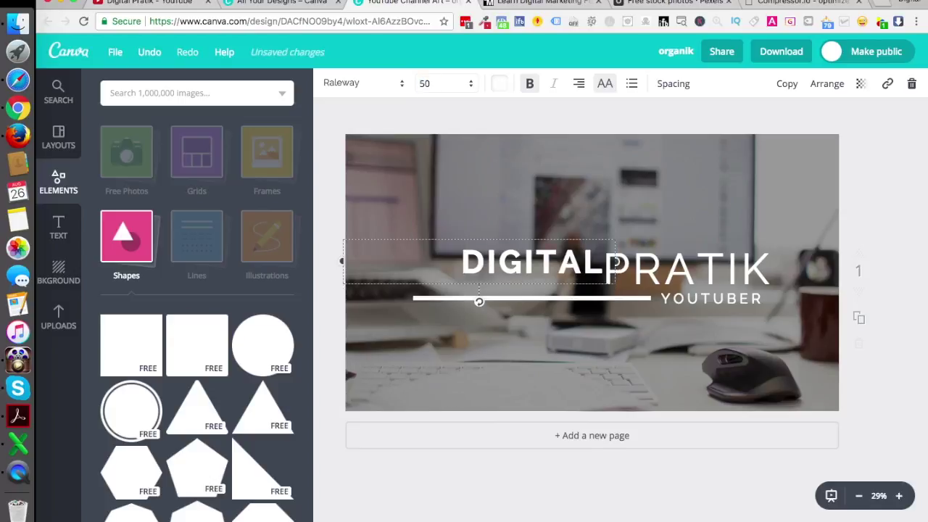
Set the font size of the second title word to 50.
double_click(657, 262)
left_click(427, 83)
type("5")
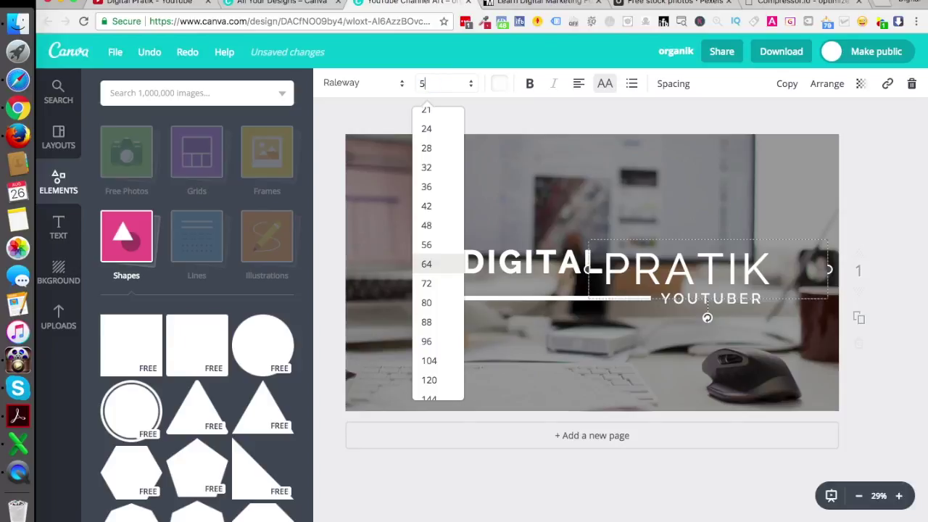
key("Return")
left_click(645, 206)
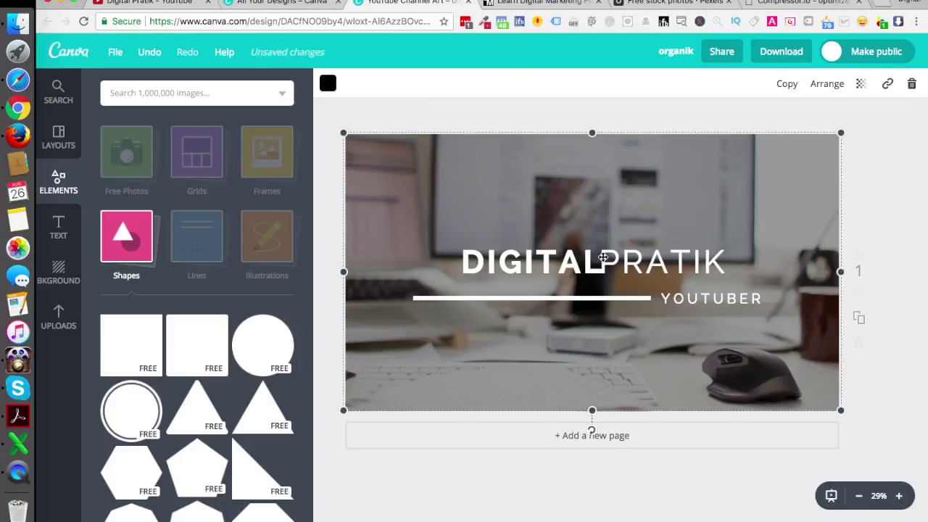
Move the two title words slightly apart and raise the white line to sit just beneath them.
left_click(651, 266)
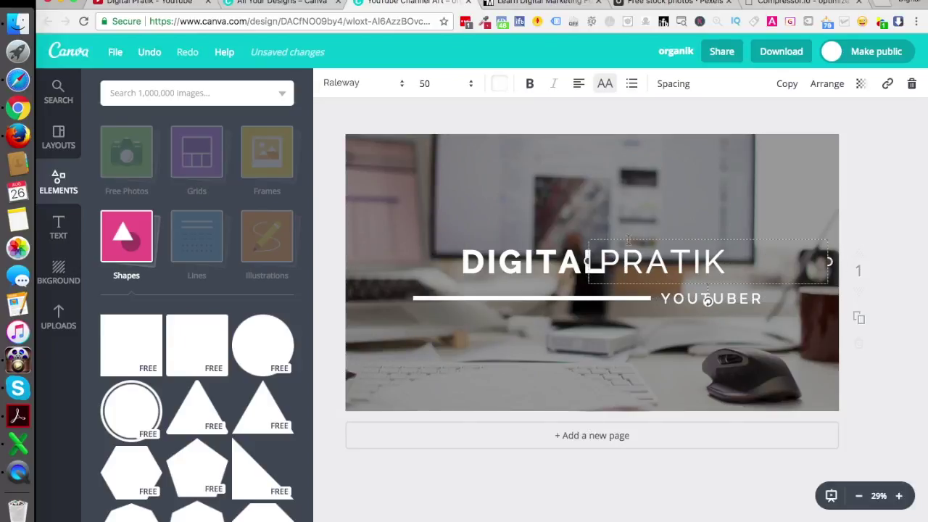
left_click_drag(628, 239, 632, 244)
left_click_drag(543, 263, 528, 262)
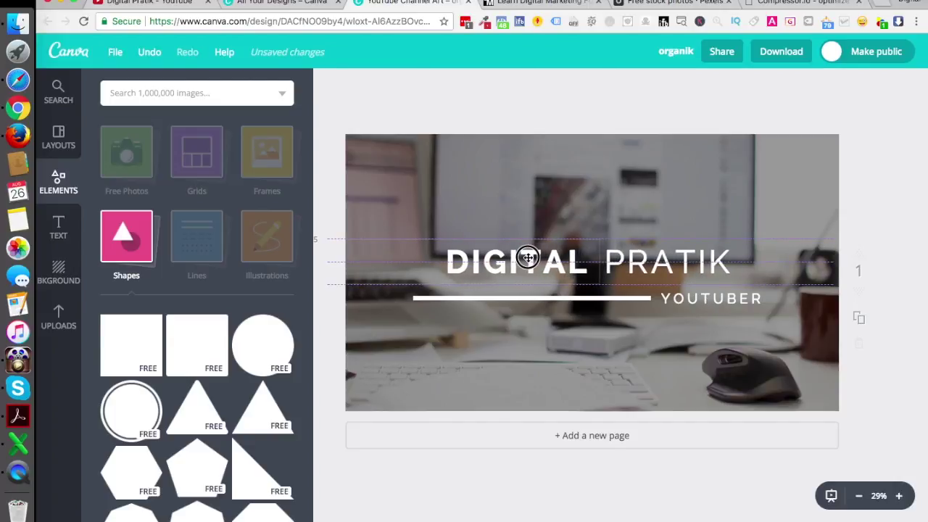
left_click(542, 297)
left_click_drag(554, 298, 556, 288)
Set the font size of YOUTUBER to 15 and move it up level with the white line's right end.
left_click(711, 299)
left_click(710, 299)
left_click(429, 83)
type("15")
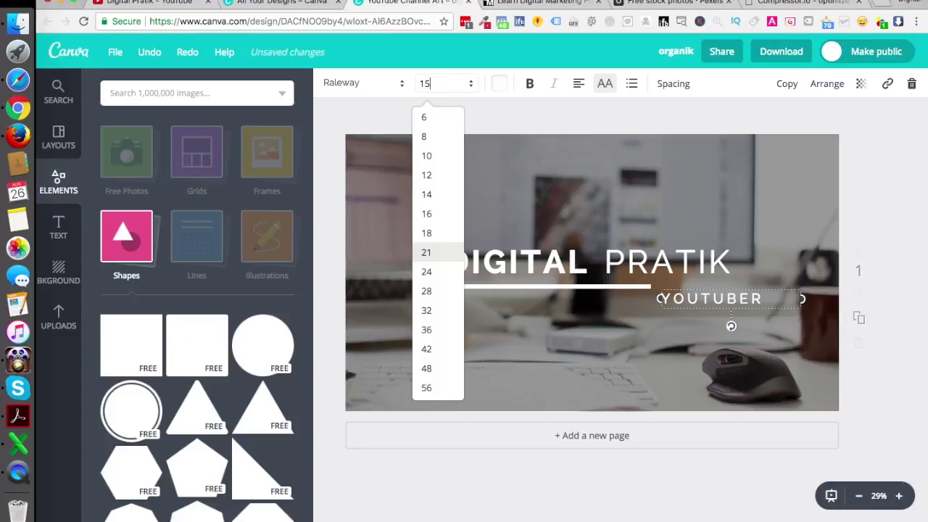
key("Return")
left_click_drag(705, 288, 700, 280)
left_click(702, 343)
left_click(709, 344)
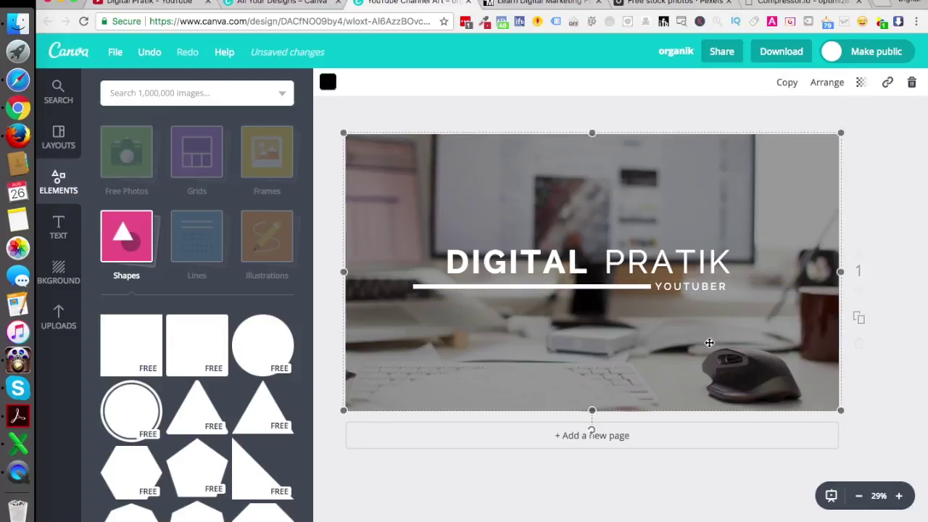
Close the gap between the title words by moving the second word left and DIGITAL right.
left_click(537, 268)
left_click(687, 247)
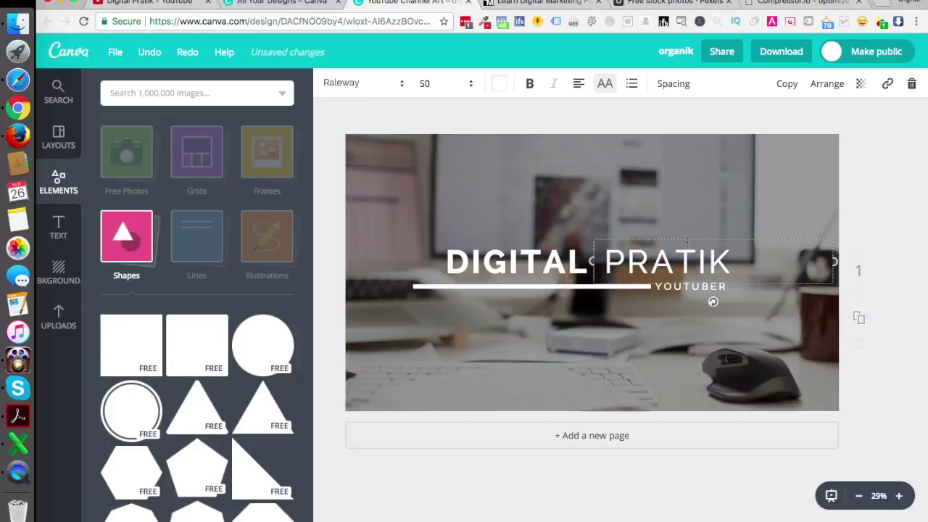
left_click_drag(682, 238, 673, 239)
left_click(512, 252)
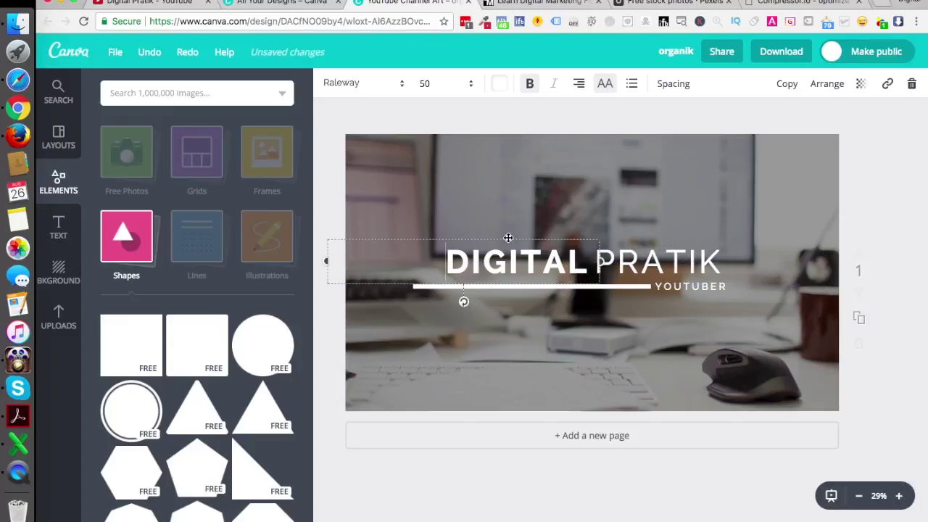
left_click_drag(507, 237, 514, 238)
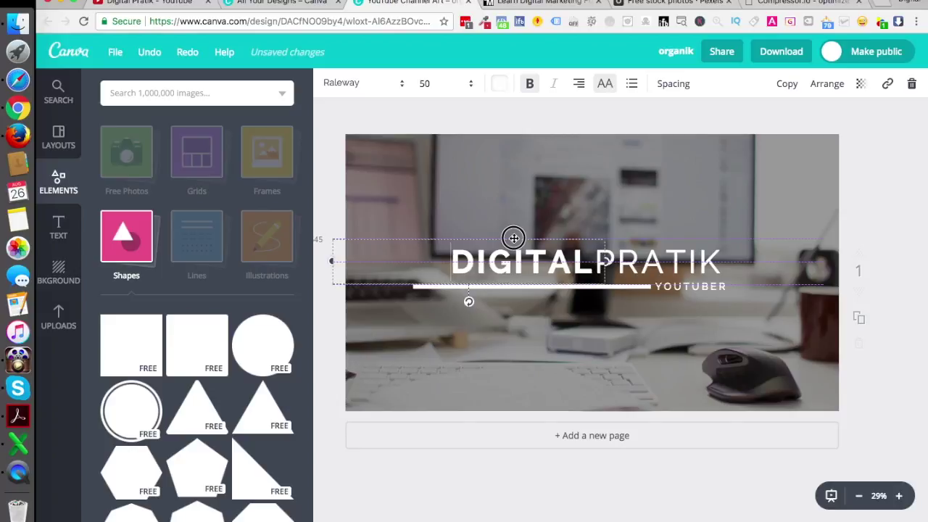
Shorten the white line from its left end until it aligns with the D of DIGITAL.
left_click(500, 291)
left_click(501, 287)
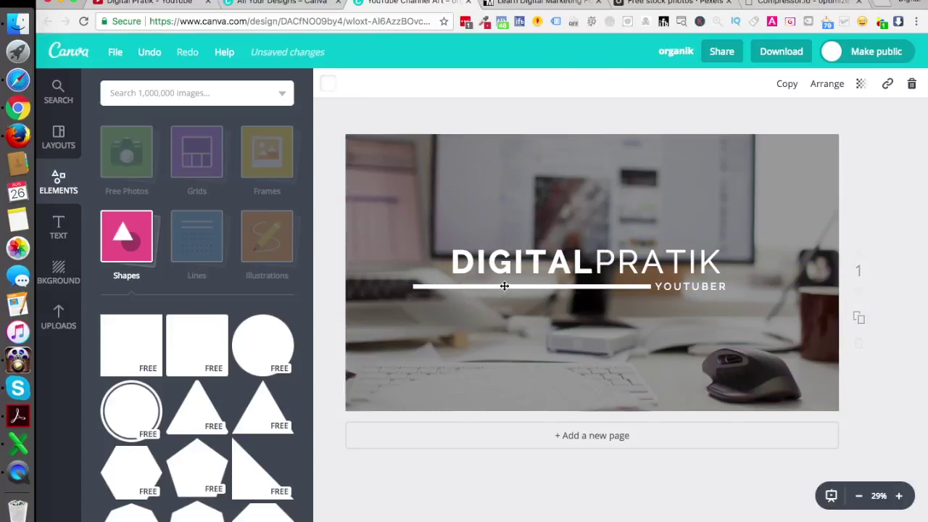
left_click_drag(413, 288, 445, 287)
left_click(555, 336)
left_click(468, 287)
left_click_drag(448, 287, 451, 287)
left_click(487, 327)
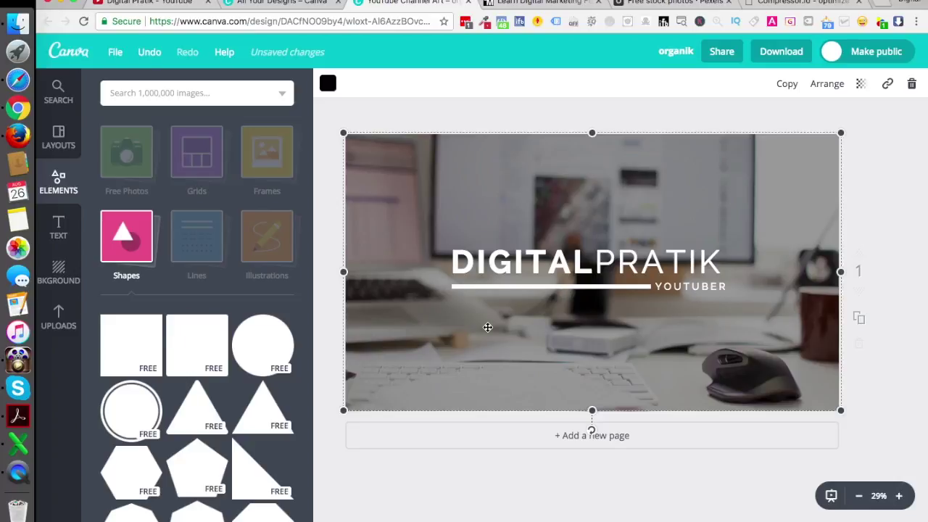
Download the revised channel art design as a PNG image.
left_click(896, 194)
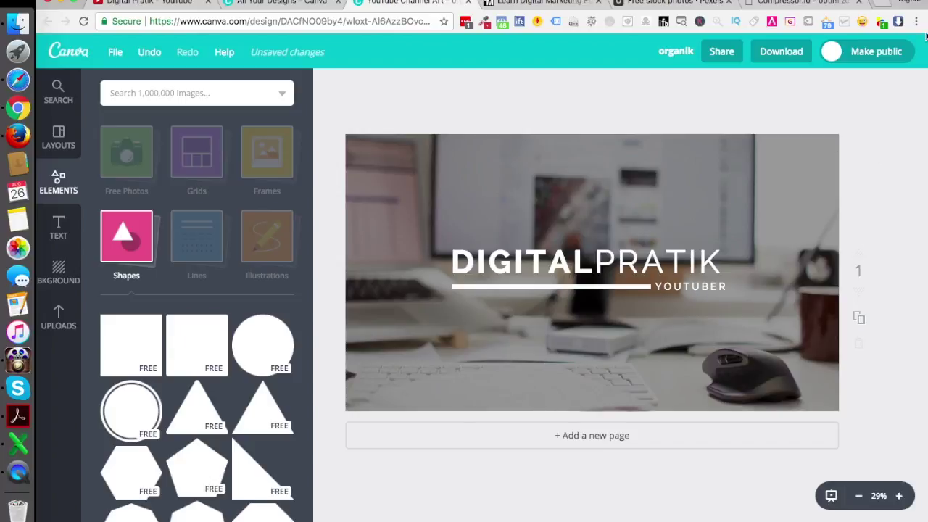
left_click(781, 50)
left_click(758, 190)
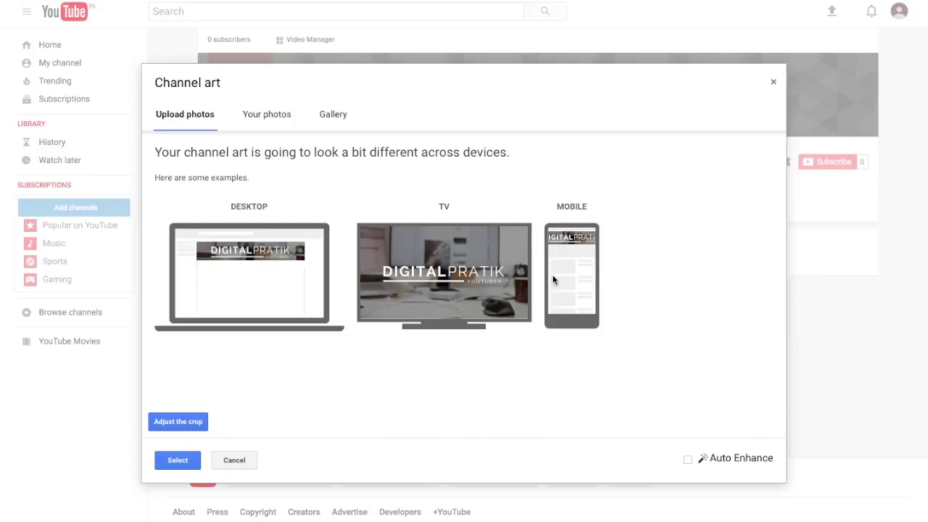
On the YouTube channel, discard the previous channel art upload and upload organik (1).png from Downloads instead.
left_click(231, 457)
mouse_move(844, 113)
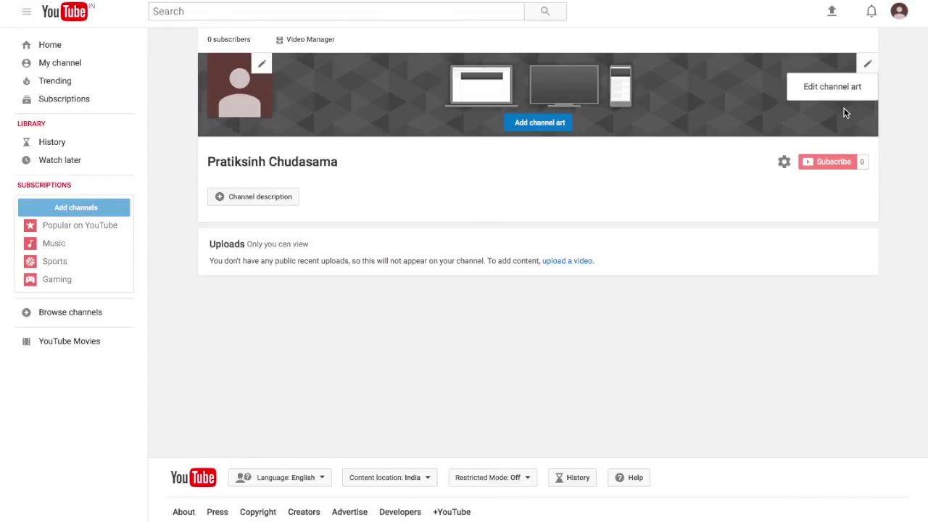
left_click(833, 93)
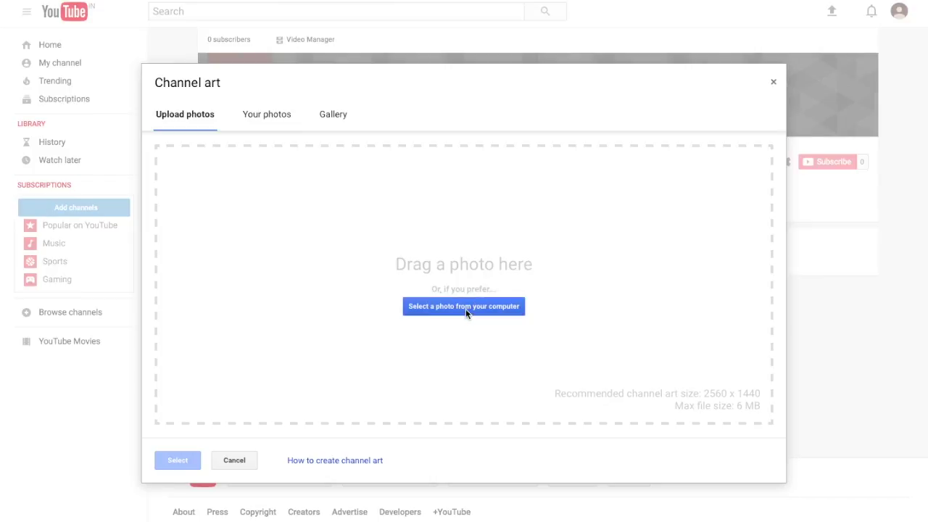
left_click(465, 309)
left_click(389, 43)
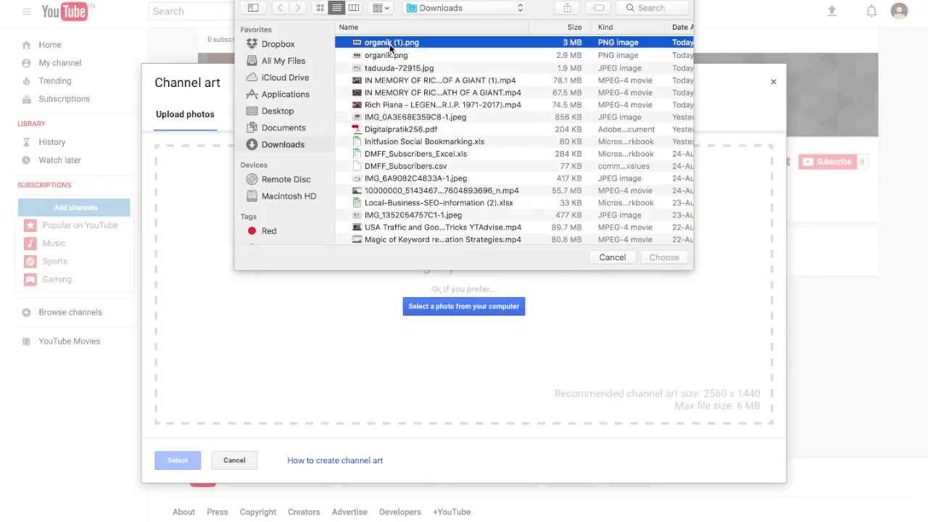
double_click(389, 43)
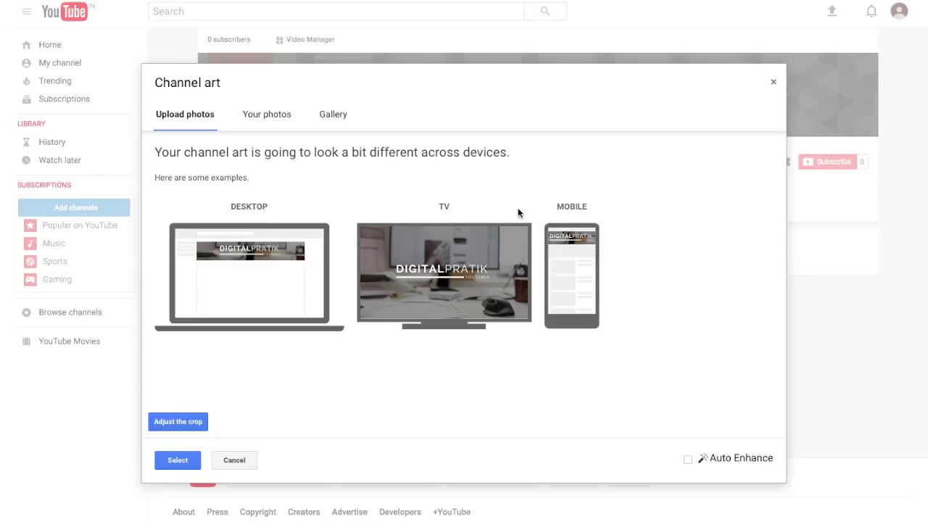
Adjust the channel art crop, trimming a thin strip off the image's right and bottom edges to frame the title tightly.
left_click(177, 426)
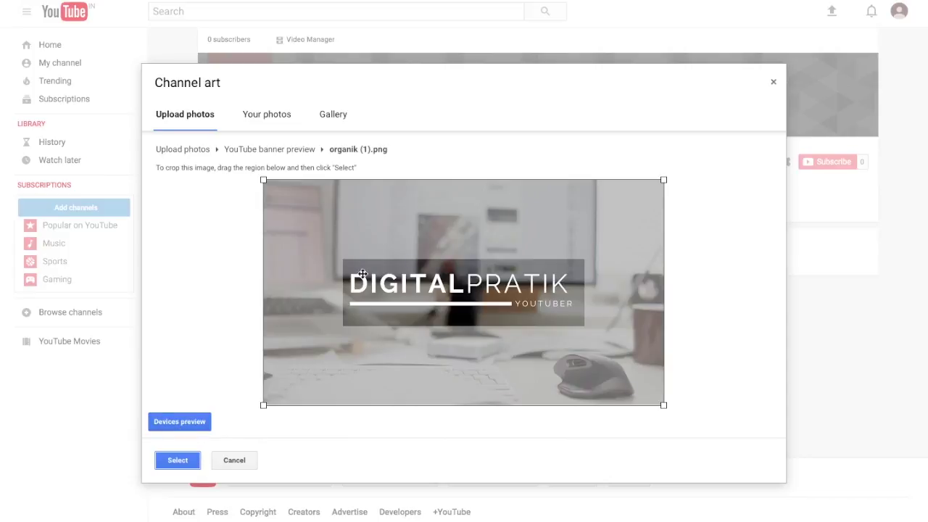
left_click_drag(262, 406, 270, 400)
left_click_drag(572, 262, 564, 262)
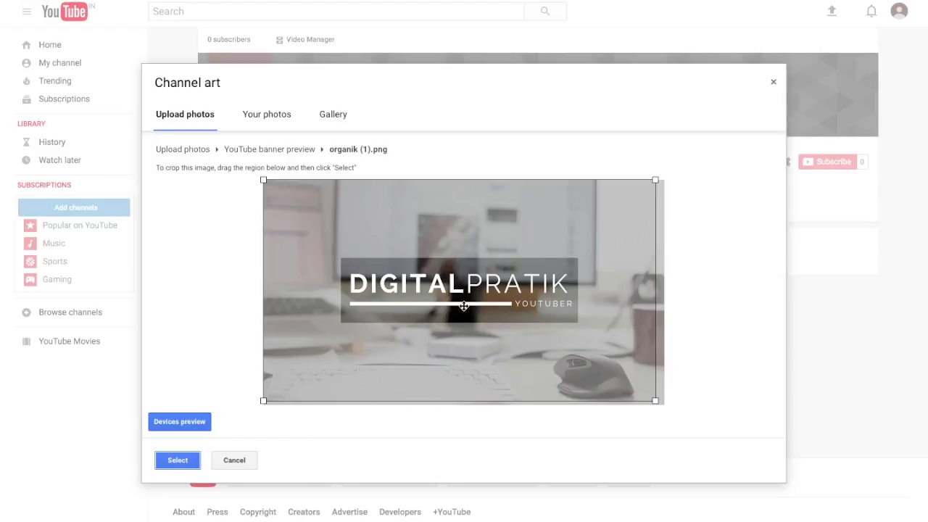
left_click_drag(460, 301, 461, 301)
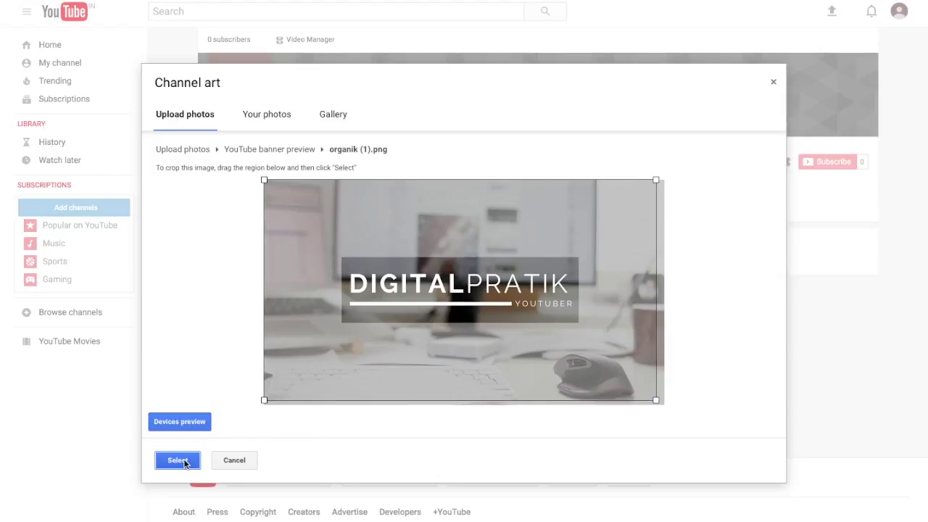
Turn on Auto Enhance in the devices preview and apply the cropped image as the channel art.
left_click(183, 427)
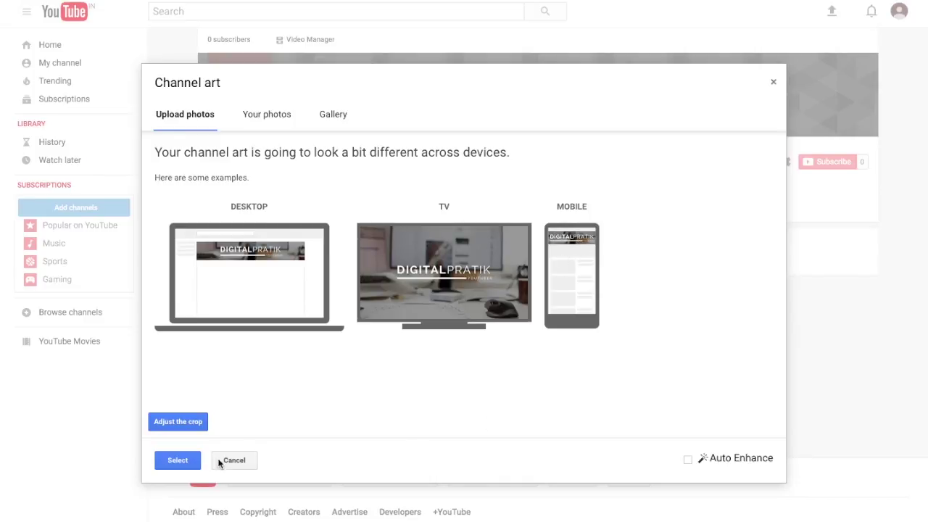
left_click(687, 461)
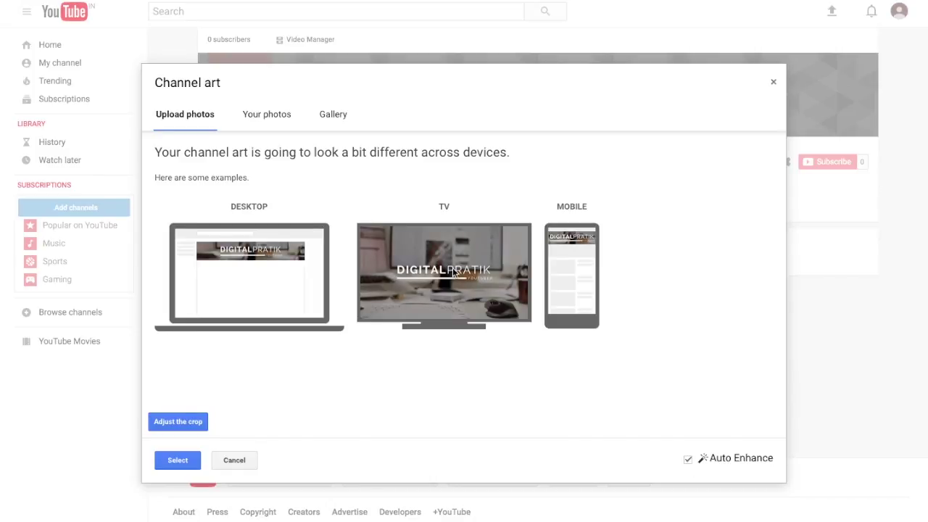
left_click(177, 459)
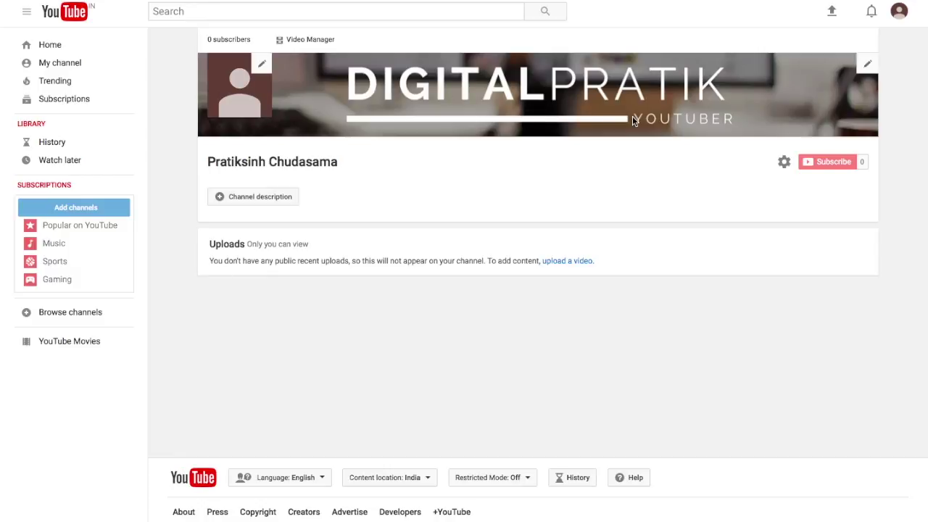
Edit the channel icon through the Google account, uploading digitalpratik copy.png from the Desktop subfolder as the profile photo.
left_click(263, 67)
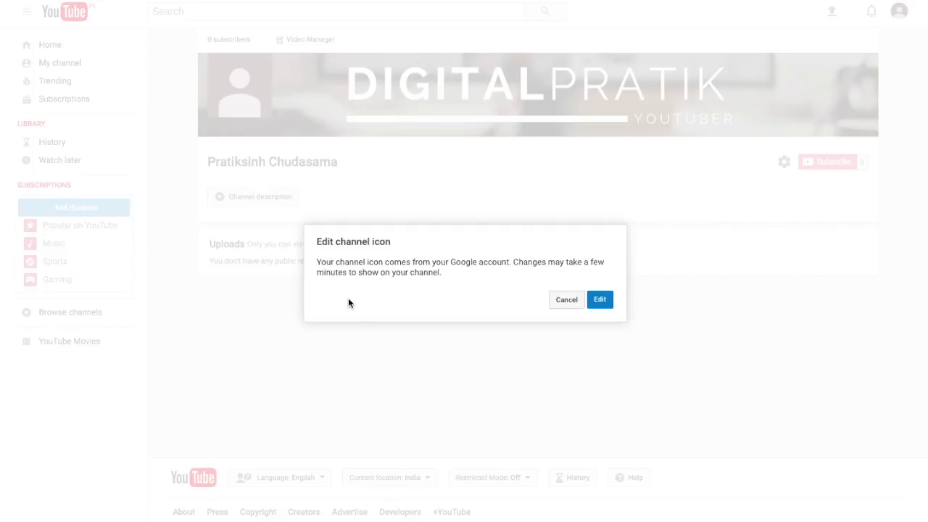
left_click(600, 300)
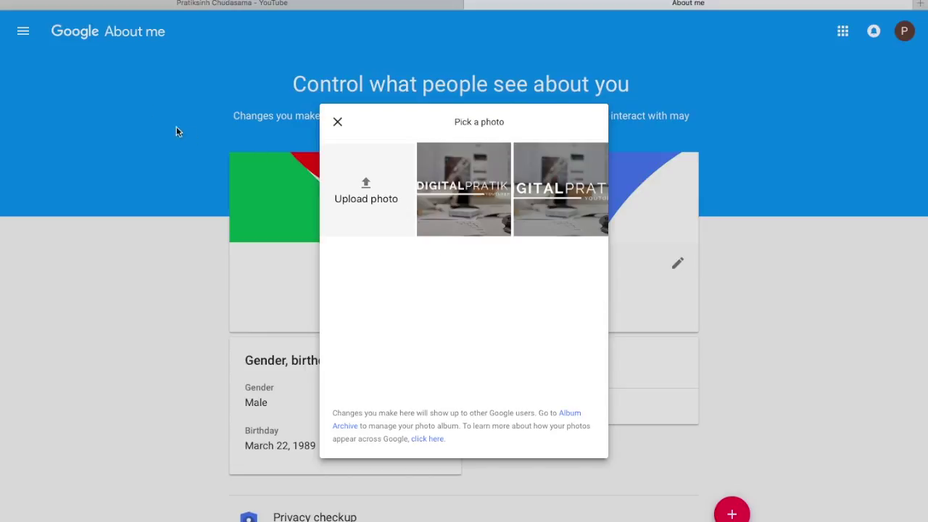
left_click(365, 190)
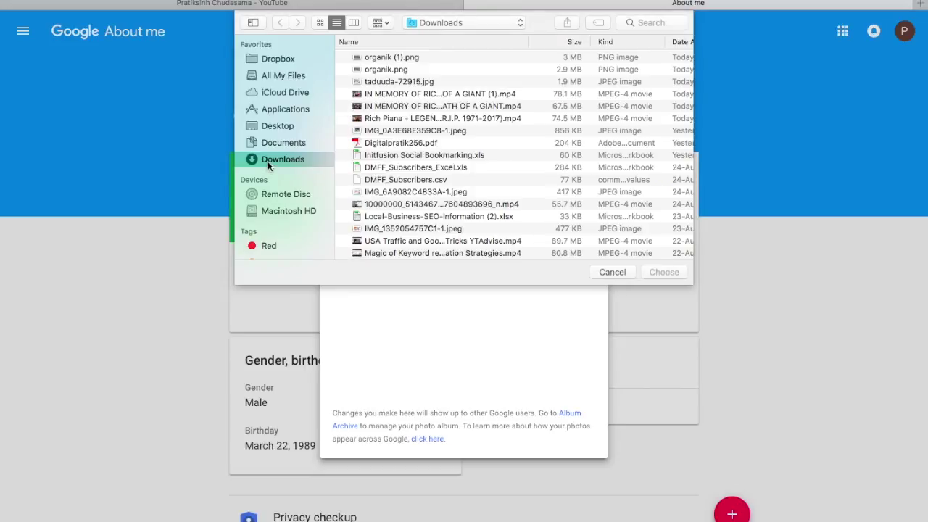
left_click(297, 127)
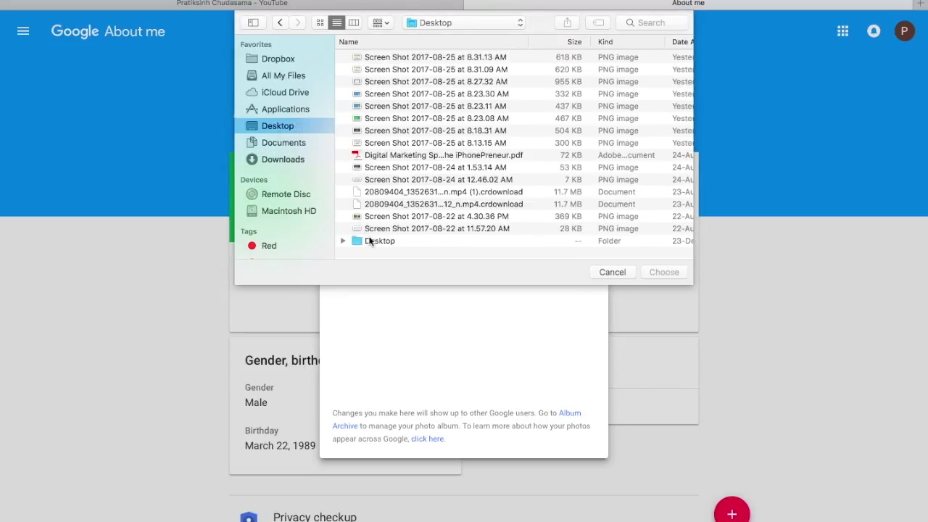
double_click(370, 240)
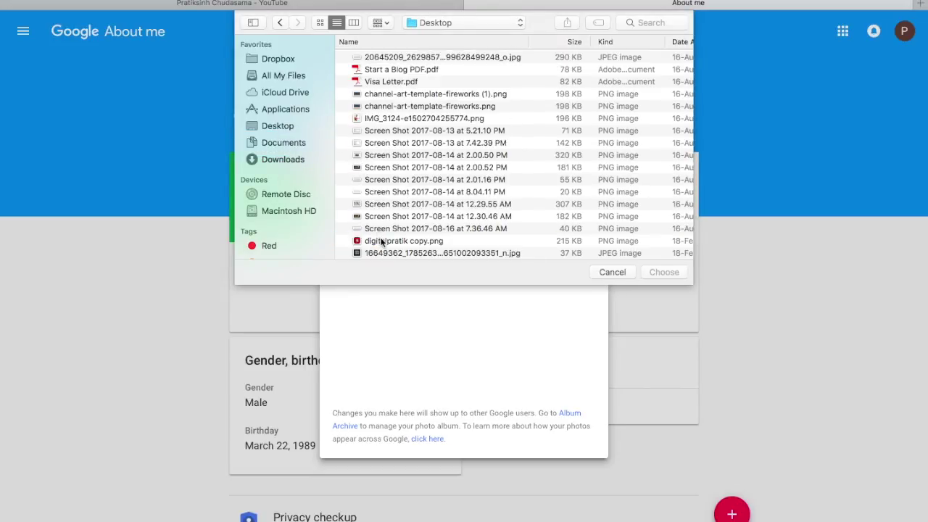
double_click(381, 242)
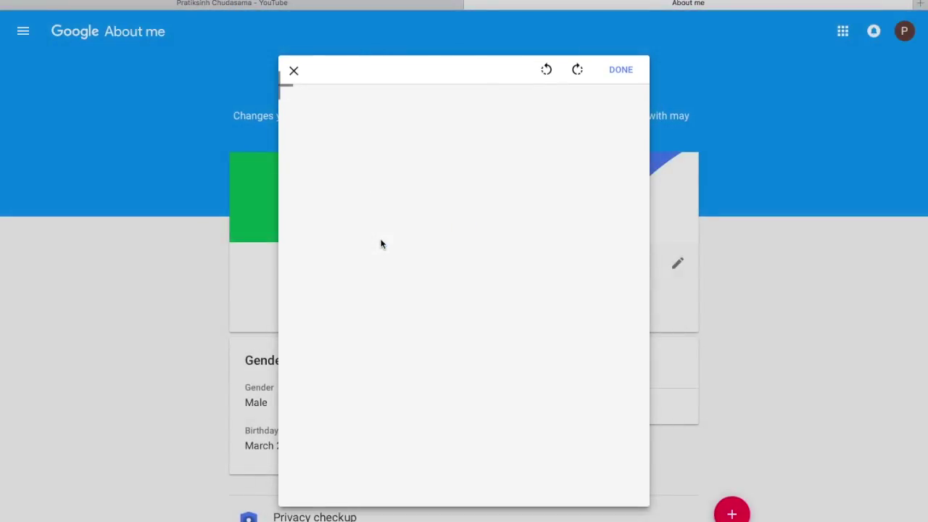
left_click(622, 70)
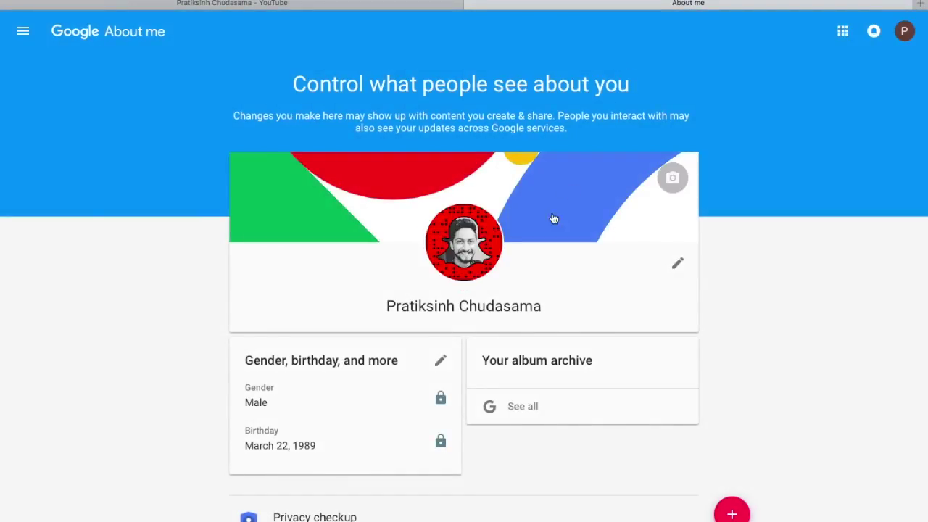
Return to the YouTube channel page and check whether the channel icon has updated.
mouse_move(464, 239)
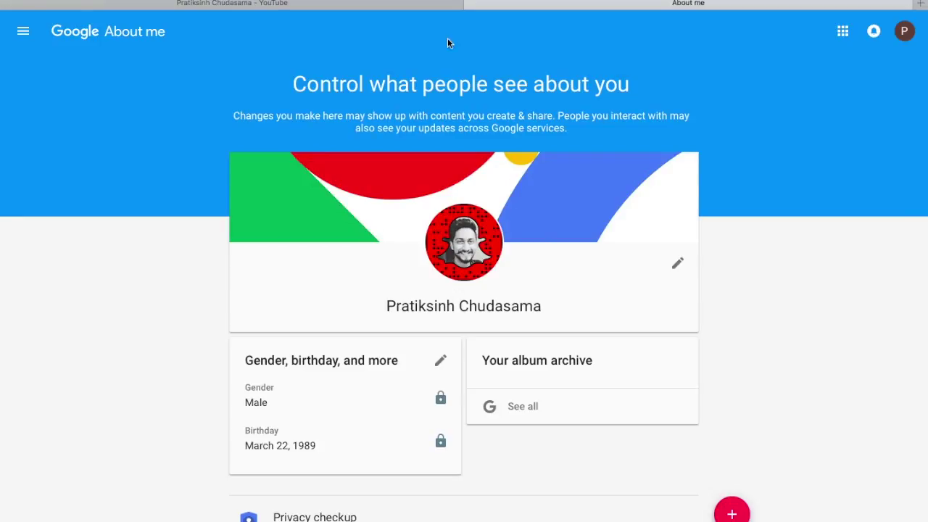
left_click(473, 7)
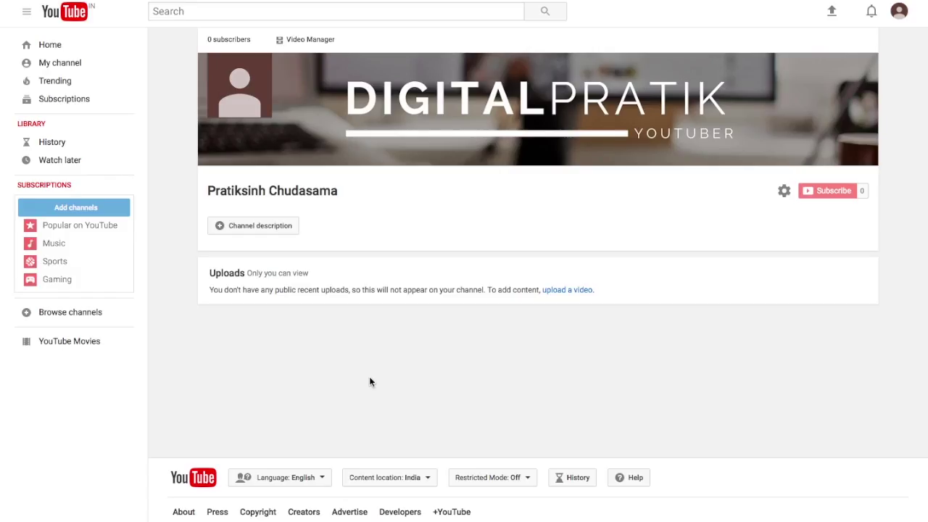
mouse_move(226, 89)
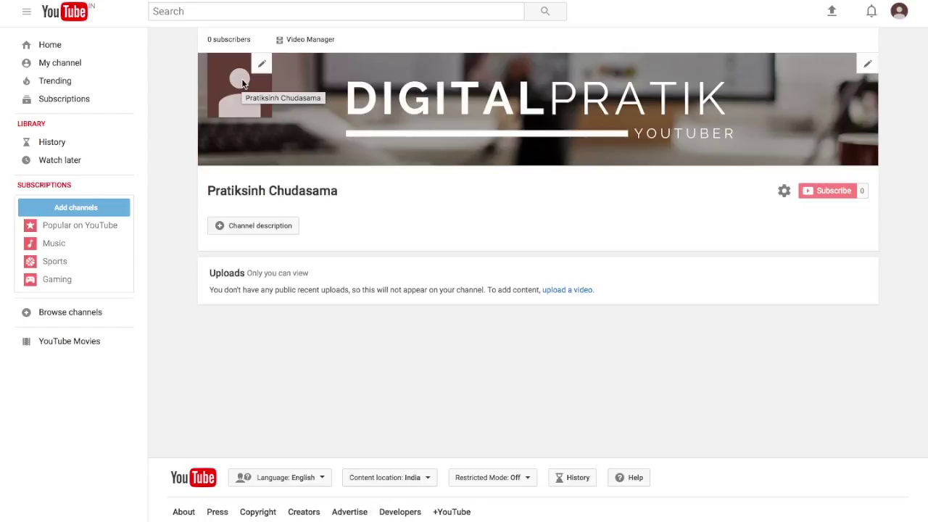
Reopen the channel icon's Google profile to check its photo, close the photo picker unchanged, and return to the channel page.
left_click(260, 65)
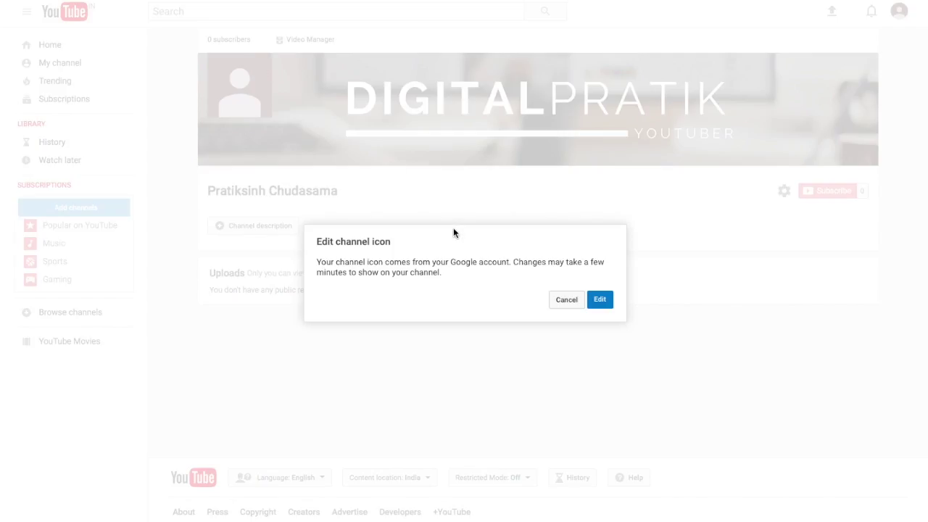
left_click(599, 300)
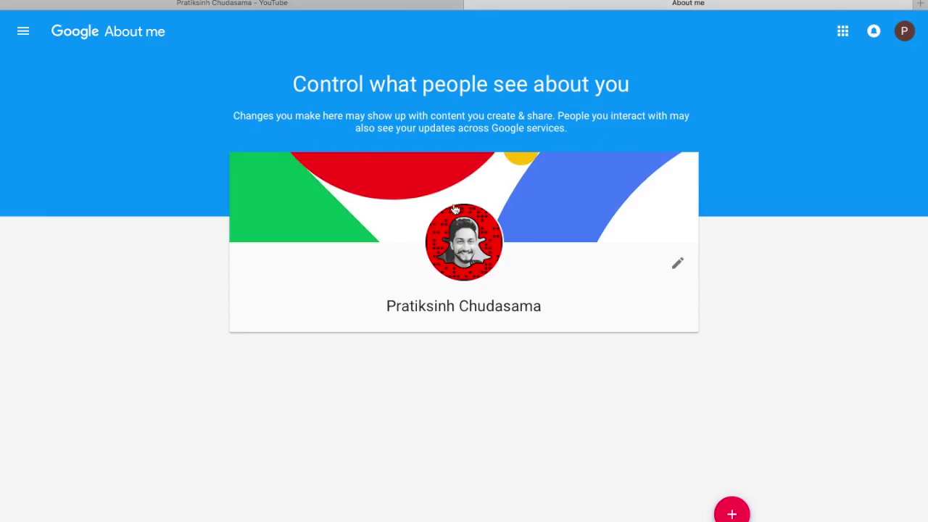
left_click(455, 210)
left_click(338, 124)
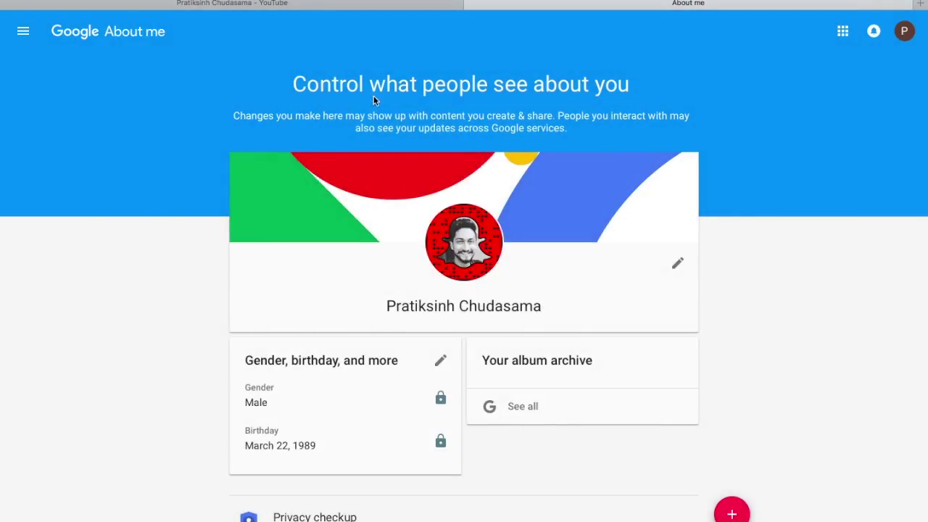
left_click(283, 3)
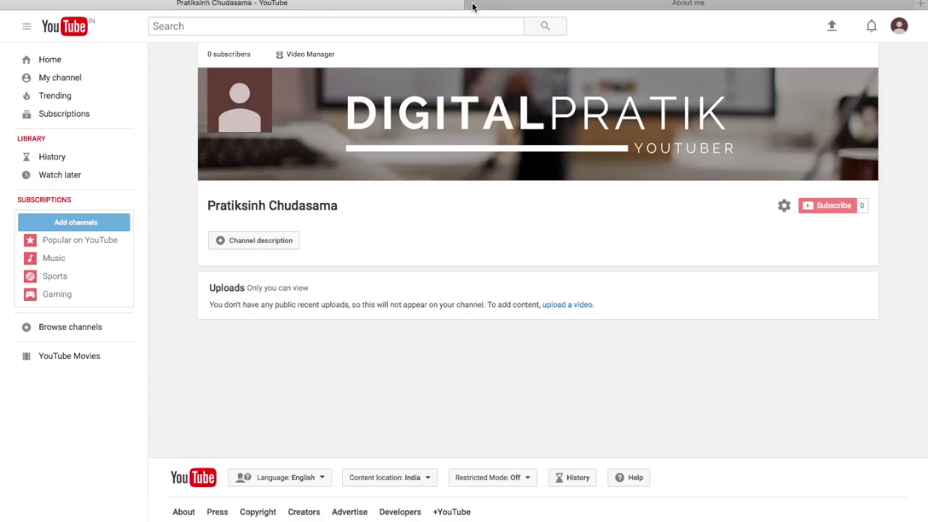